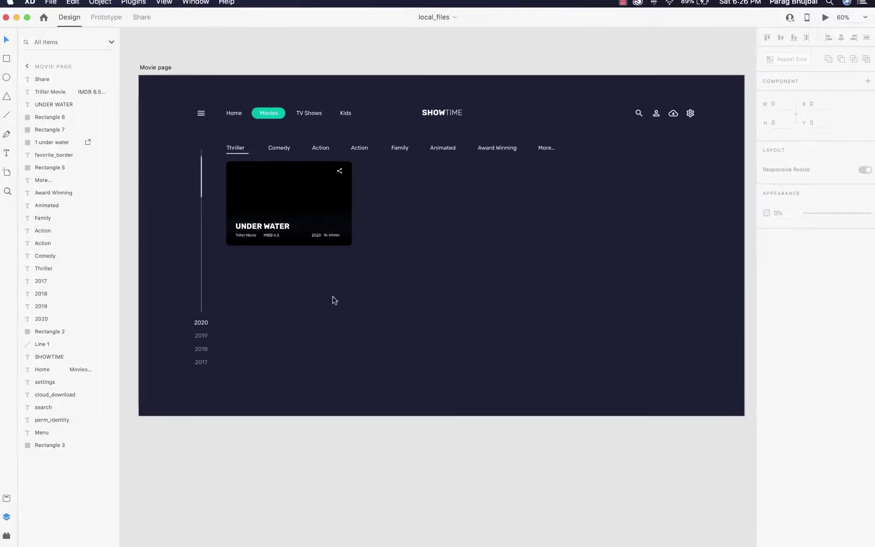
Repeat the UNDER WATER card into a three-column, four-row grid with 20-unit gaps.
left_click_drag(368, 269, 227, 166)
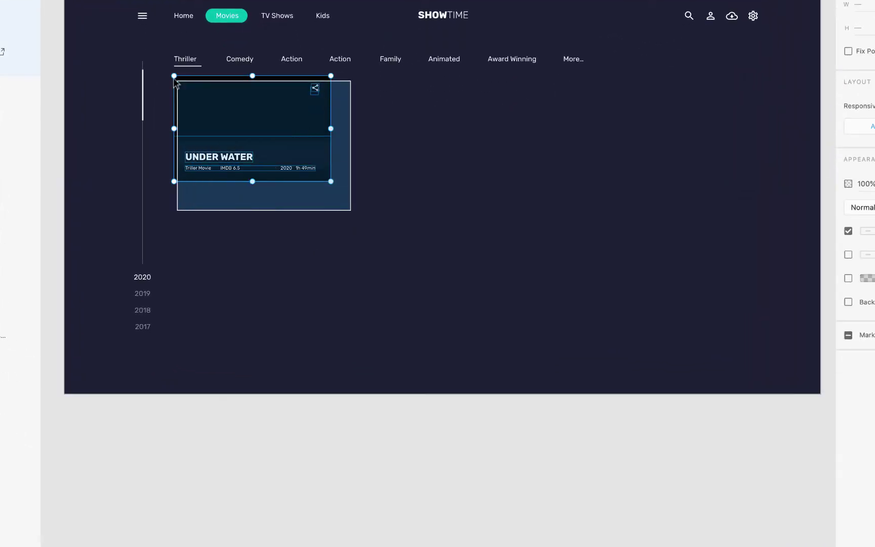
left_click_drag(175, 79, 174, 78)
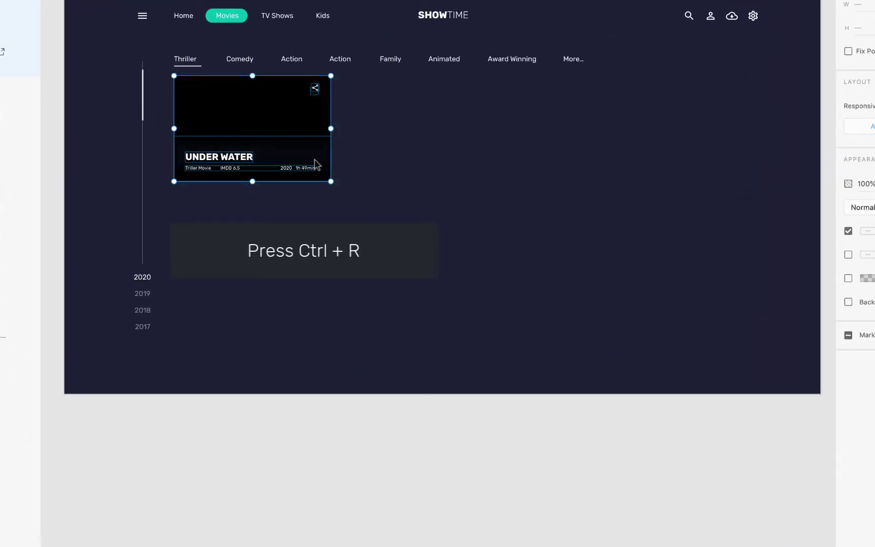
key("ctrl+r")
left_click_drag(330, 138, 665, 150)
left_click_drag(422, 182, 453, 527)
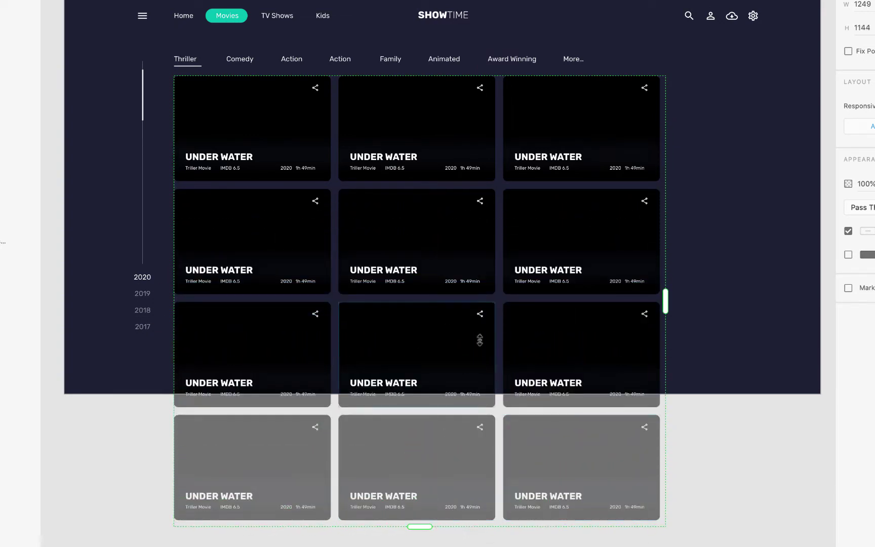
mouse_move(412, 184)
left_mouse_down()
mouse_move(416, 201)
mouse_move(420, 184)
left_mouse_up()
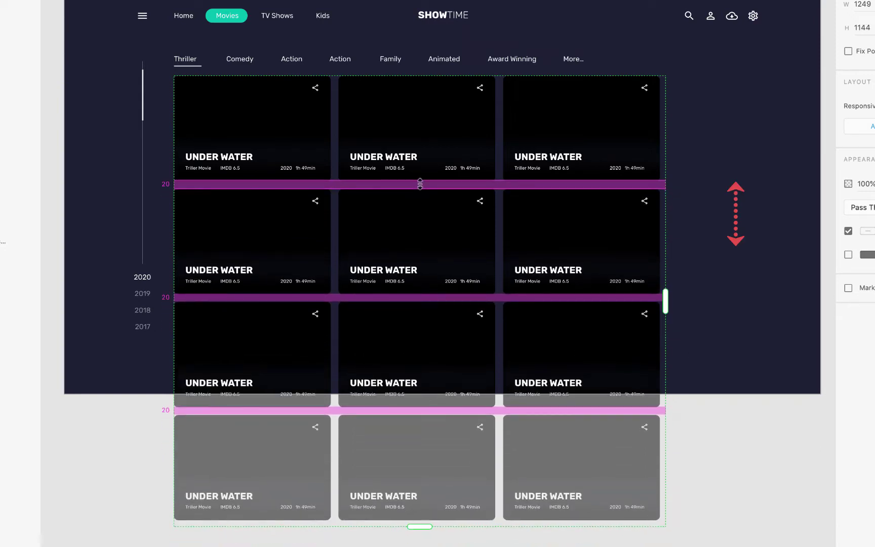
mouse_move(499, 200)
left_mouse_down()
mouse_move(558, 199)
mouse_move(501, 204)
left_mouse_up()
left_click(226, 174)
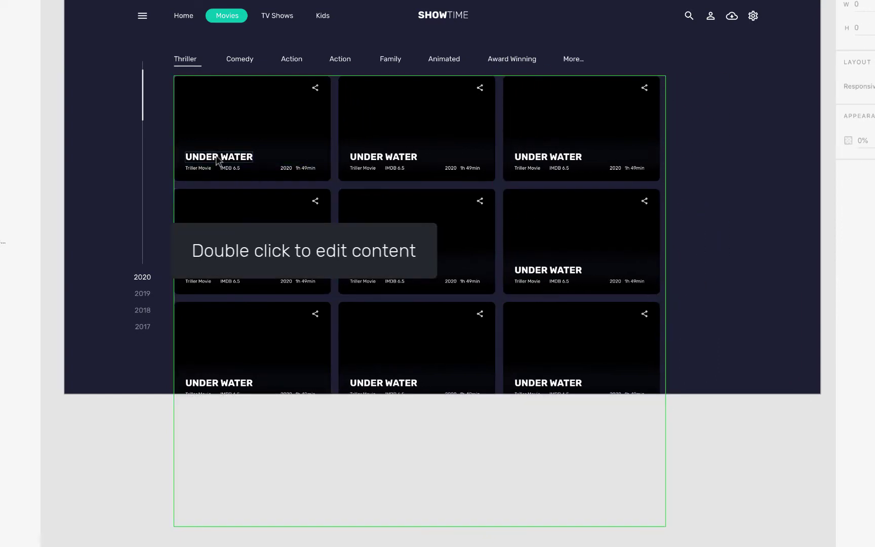
double_click(217, 160)
double_click(217, 156)
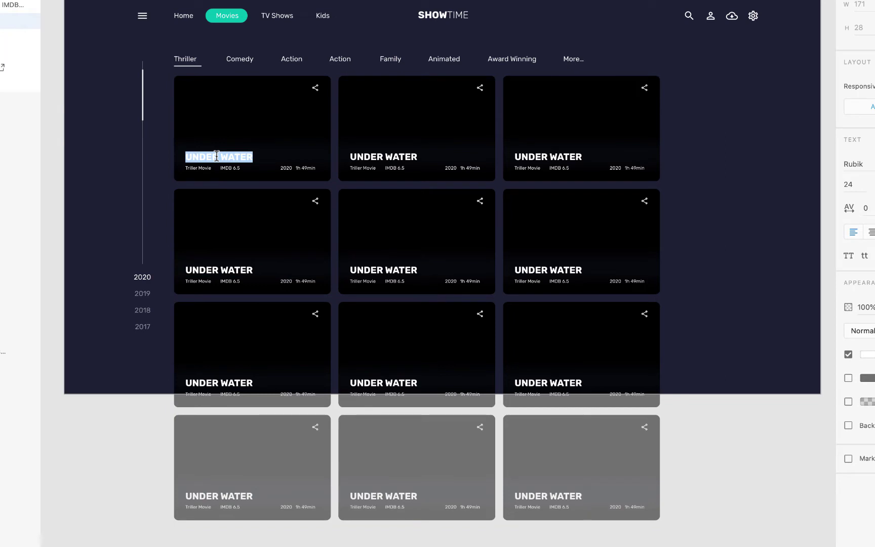
type("ASTRA")
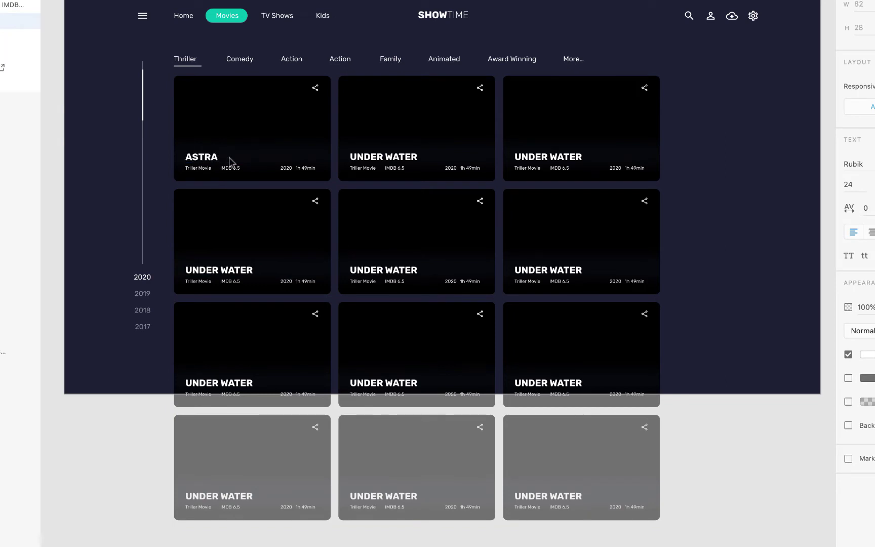
double_click(194, 157)
left_click(867, 355)
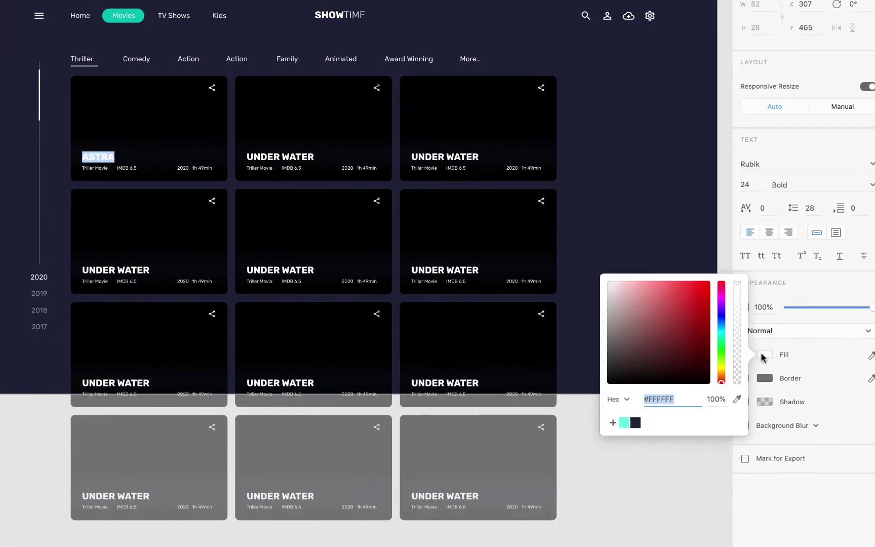
left_click(790, 293)
left_click_drag(686, 293, 654, 277)
left_click(721, 358)
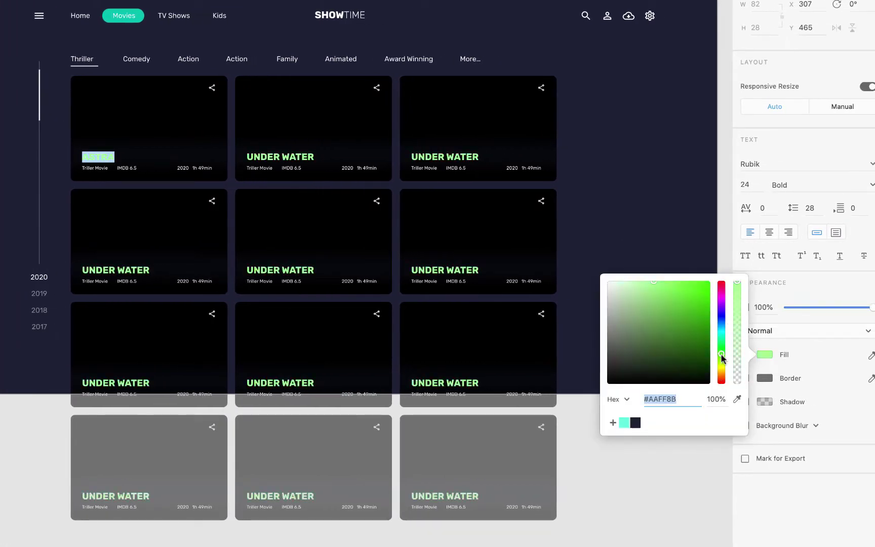
left_click(616, 152)
left_click(354, 133)
right_click(354, 133)
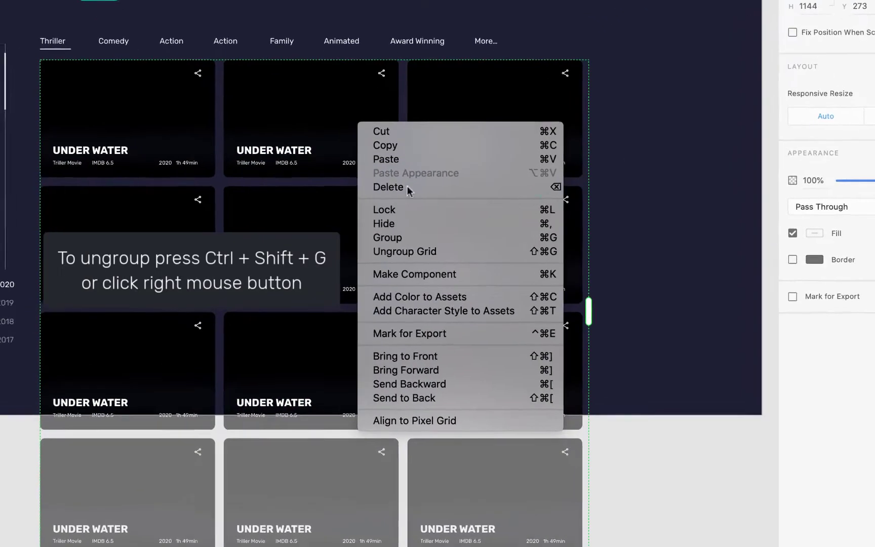
left_click(449, 253)
left_click(662, 224)
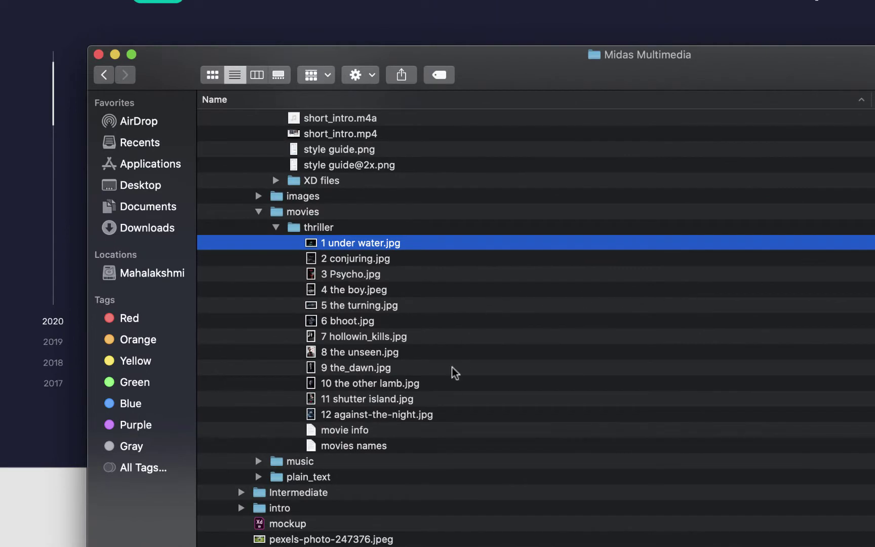
Preview the 'movie info' and 'movies names' text files from the thriller folder.
left_click(400, 434)
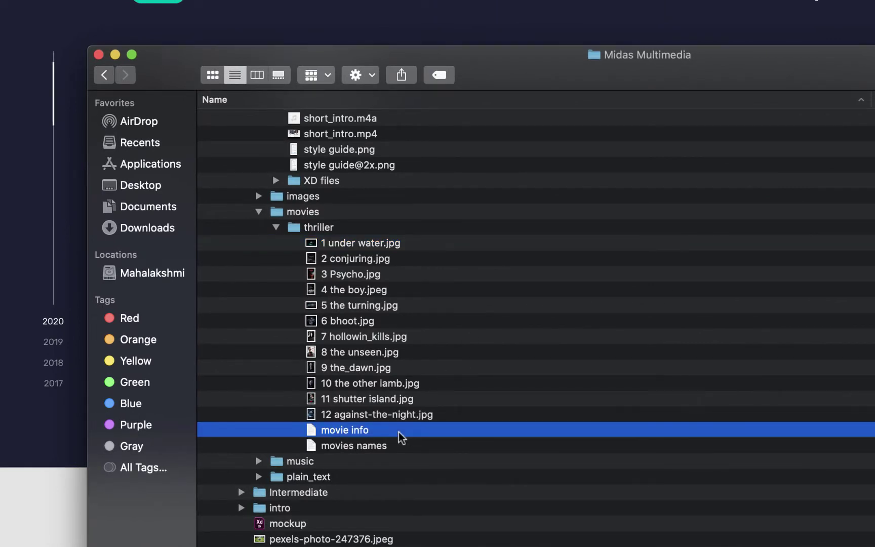
double_click(398, 432)
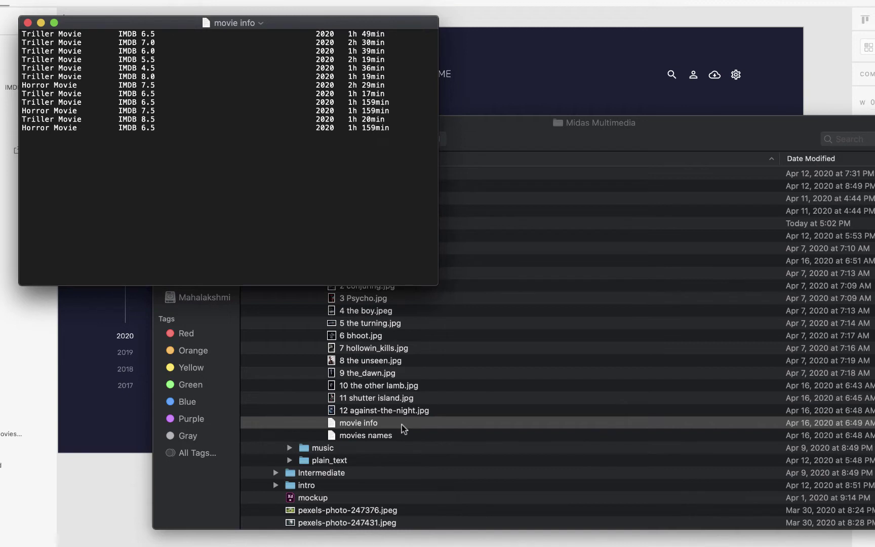
key("super+w")
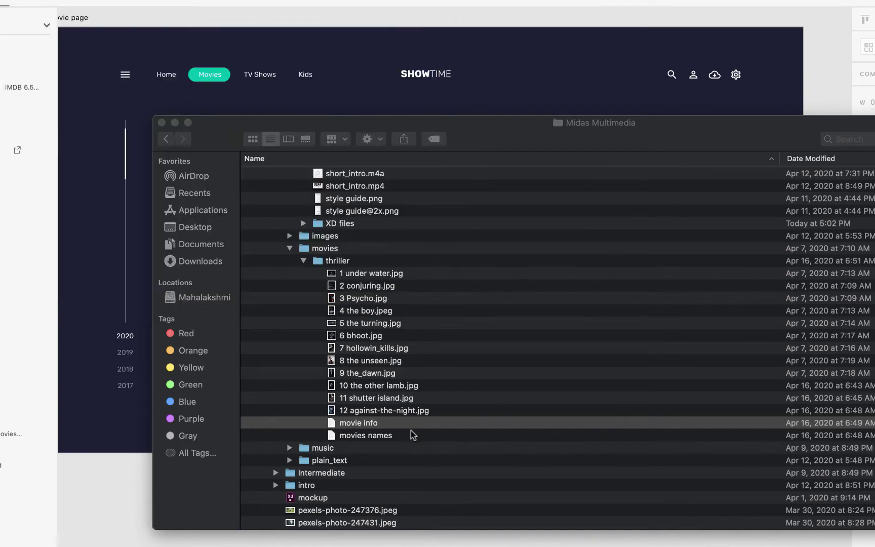
double_click(409, 435)
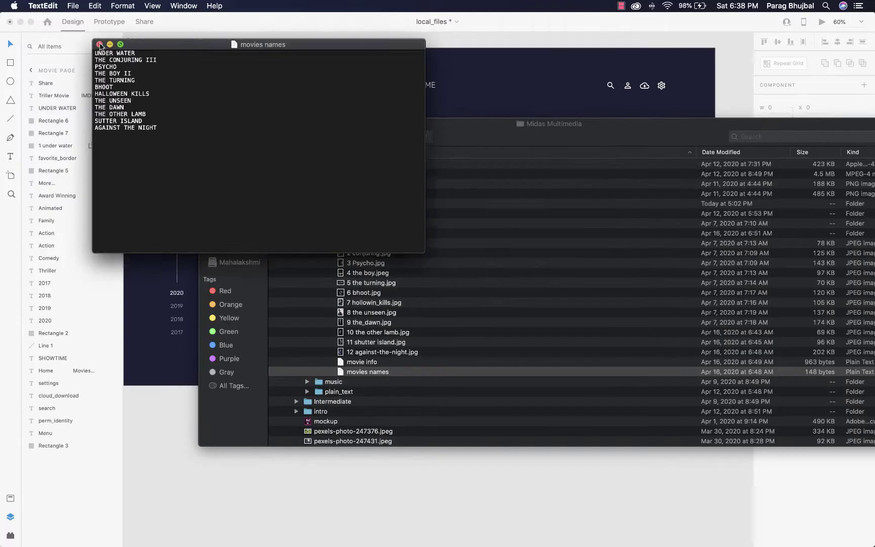
Fill the card titles and details from the 'movies names' and 'movie info' files.
left_click(27, 22)
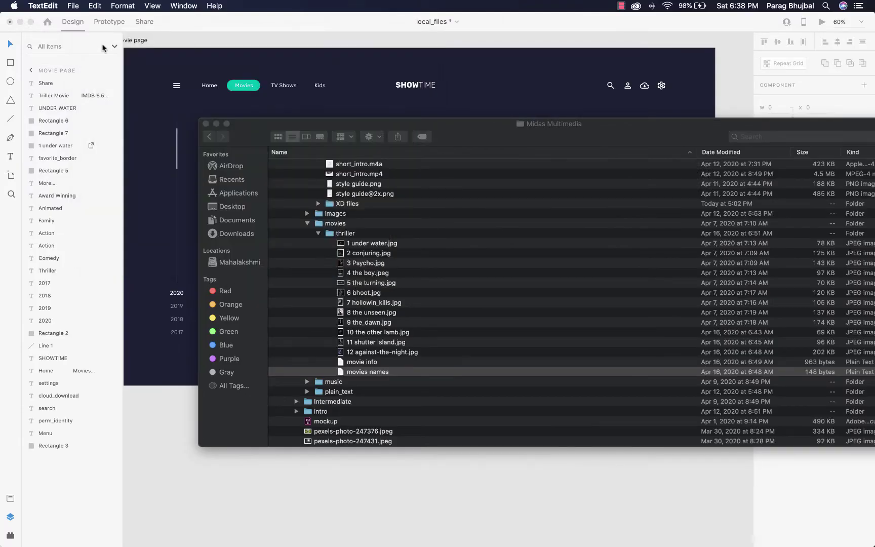
left_click(308, 123)
left_click_drag(327, 133, 734, 133)
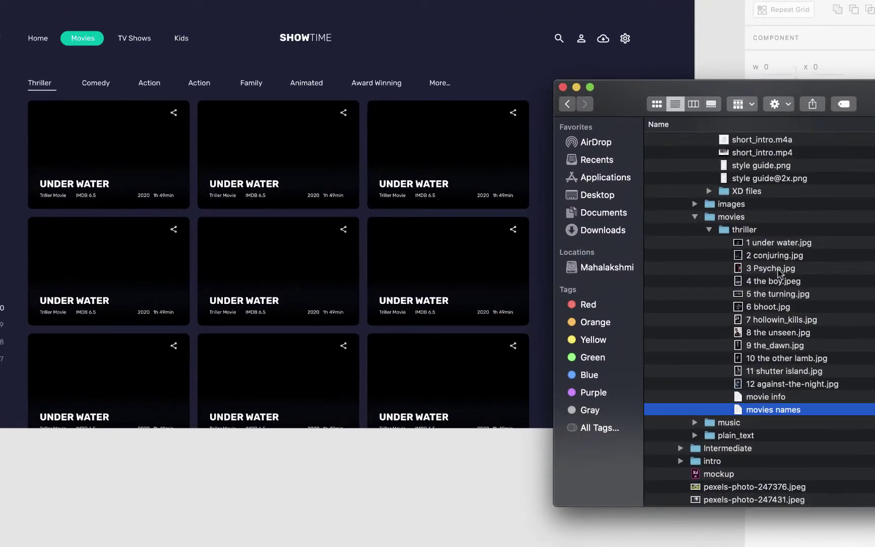
left_click_drag(785, 416, 96, 187)
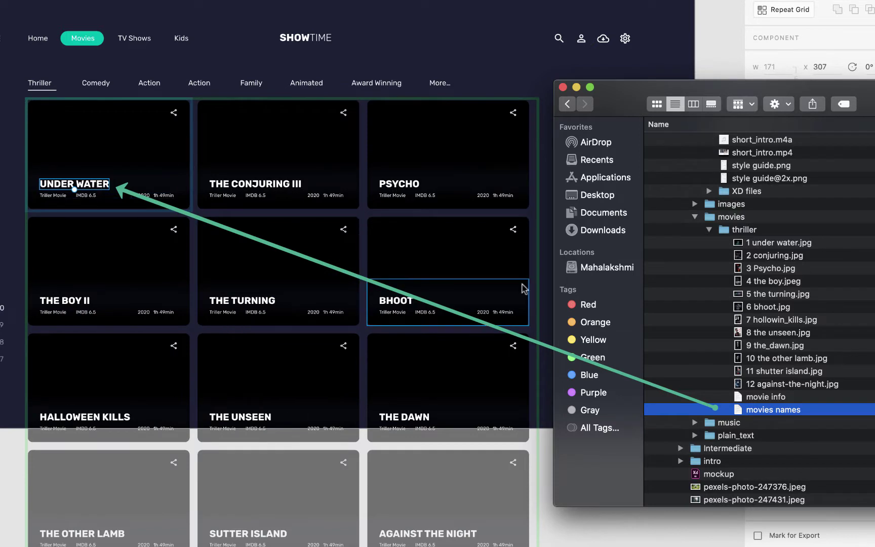
left_click_drag(759, 396, 76, 198)
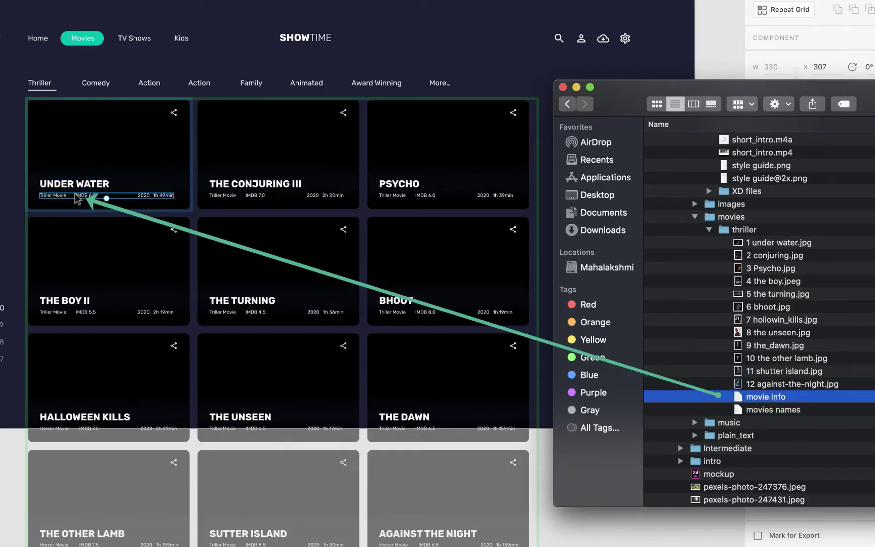
Place the twelve poster images, 1 under water.jpg onward, into the card images.
left_click(754, 244)
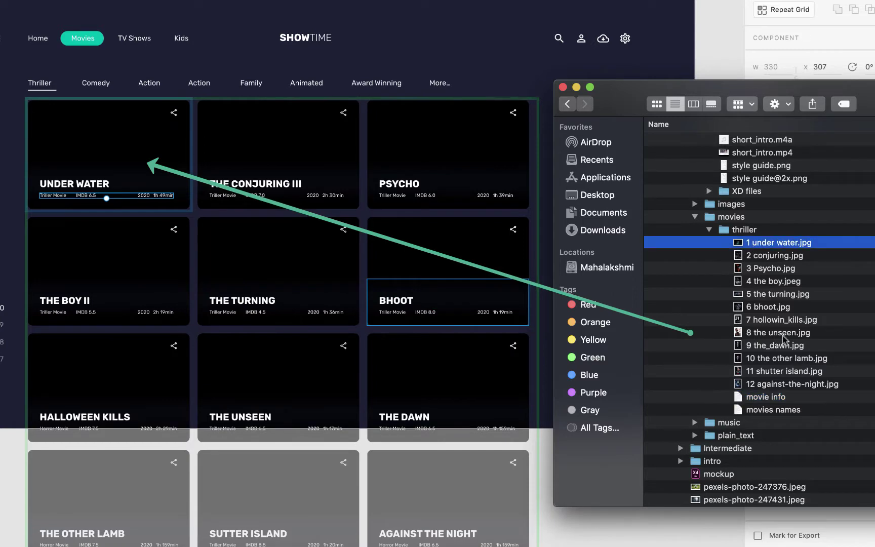
left_click(793, 387, "shift")
left_click_drag(767, 319, 120, 157)
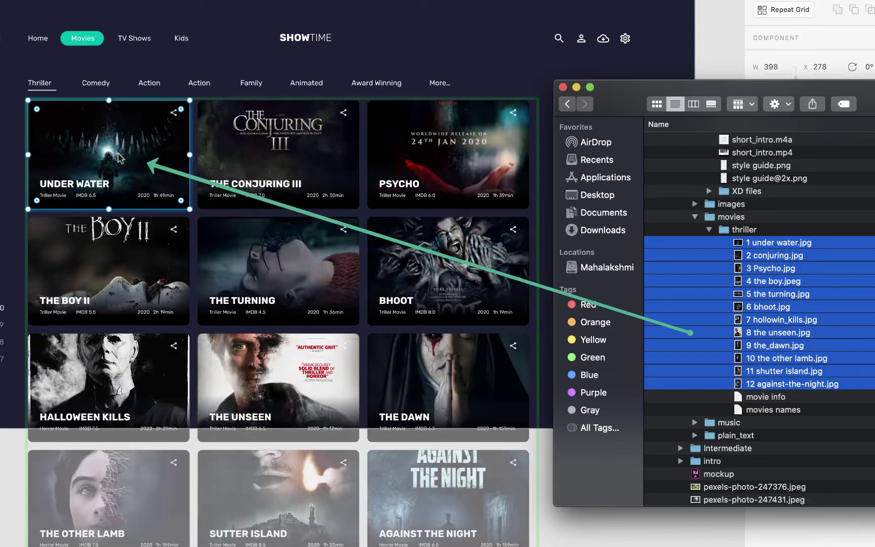
left_click(605, 541)
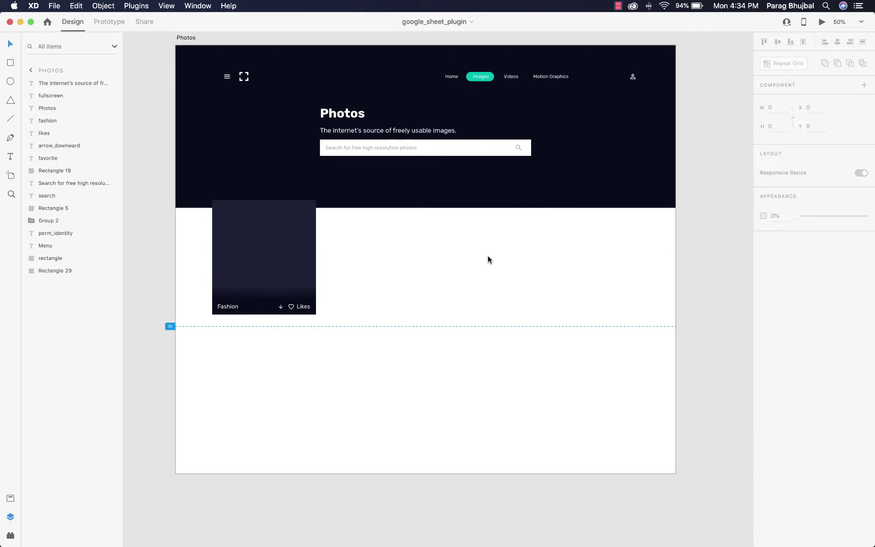
Search Manage Plugins for 'google sheets' and install the Google Sheets plugin.
left_click(136, 6)
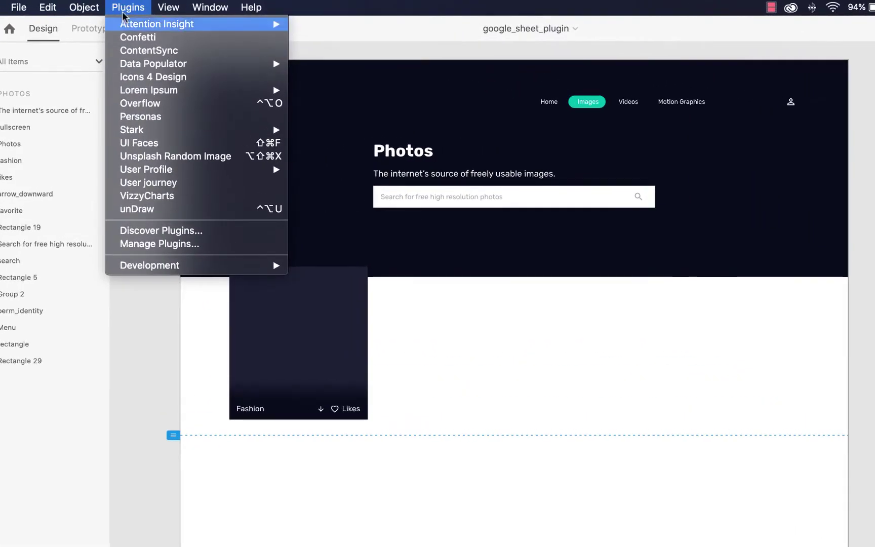
left_click(233, 244)
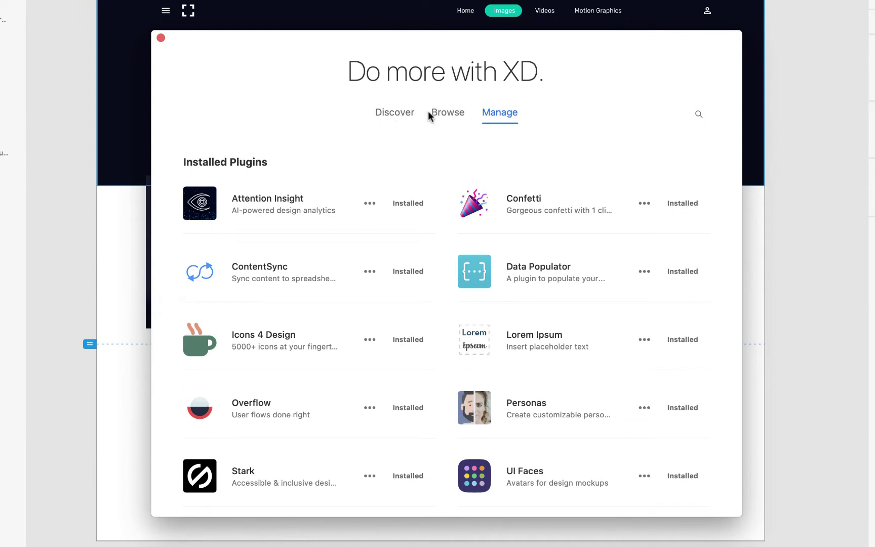
left_click(428, 114)
left_click(403, 190)
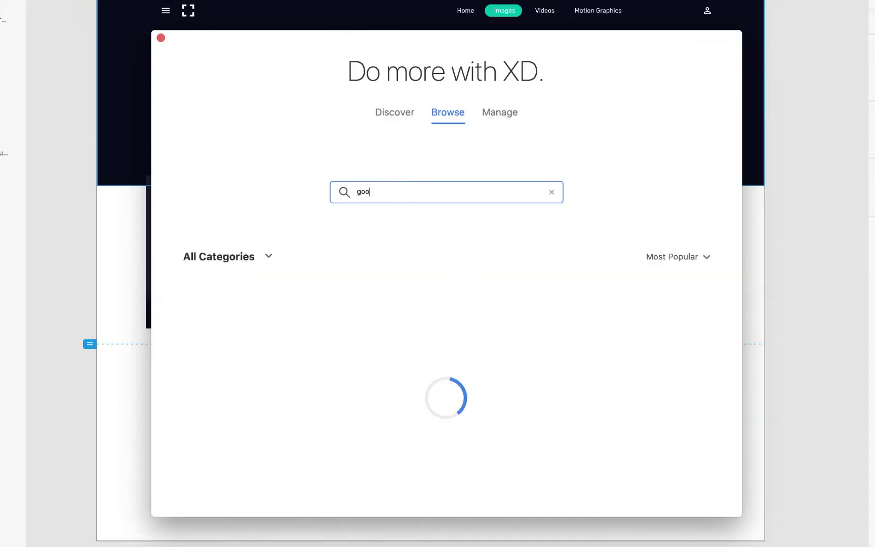
type("le sheets")
key("Return")
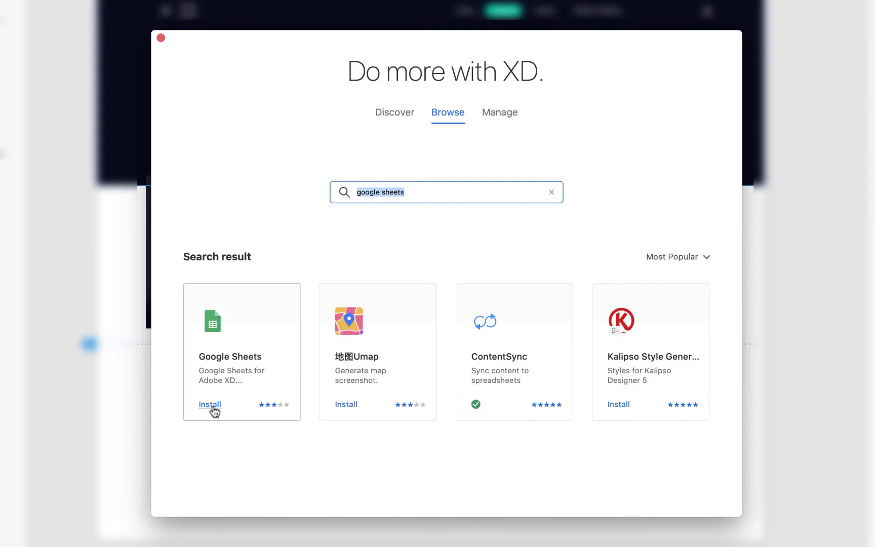
left_click(210, 405)
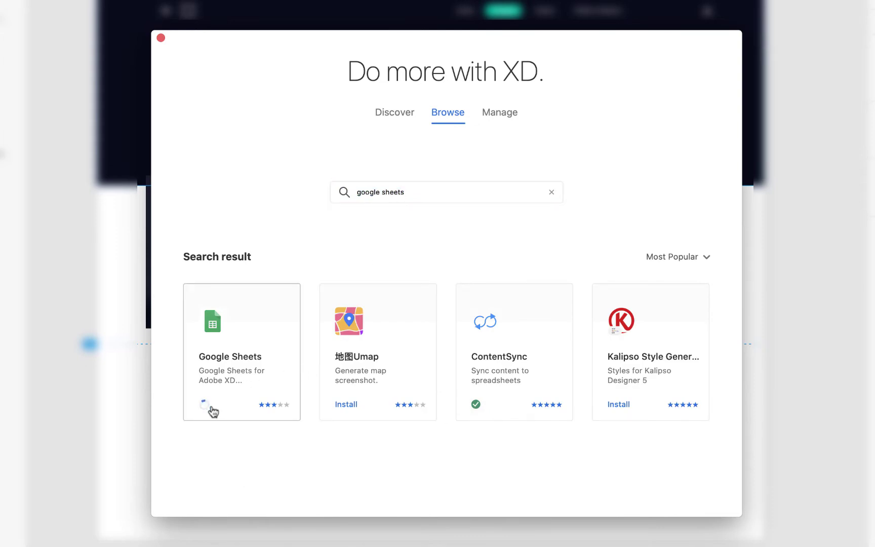
left_click(161, 38)
key("super+Tab")
key("super+Tab")
key("super+Tab")
key("super+Tab")
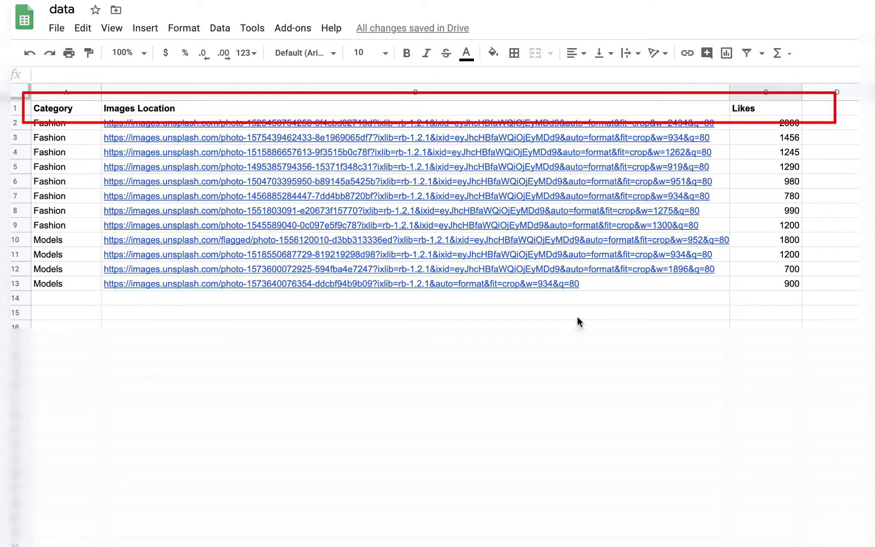
Copy the Category header text from cell A1 of the data sheet.
key("super+Tab")
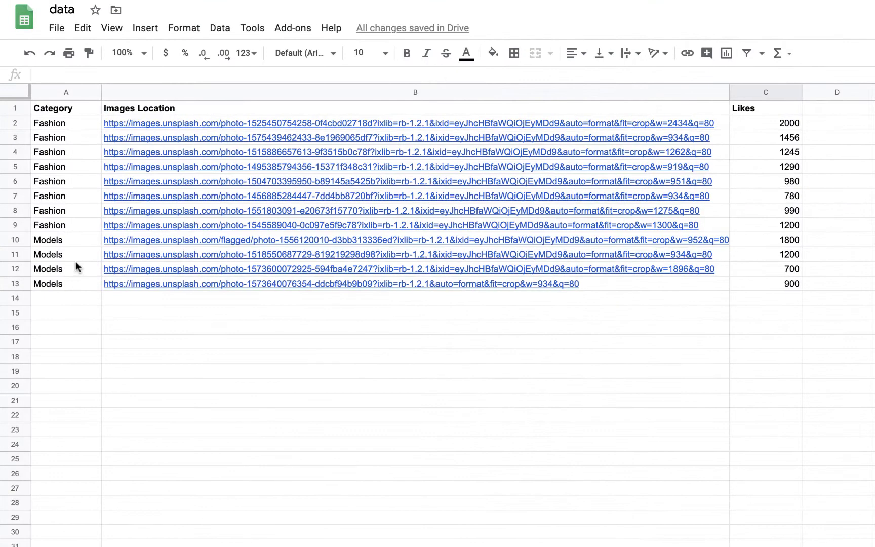
double_click(65, 108)
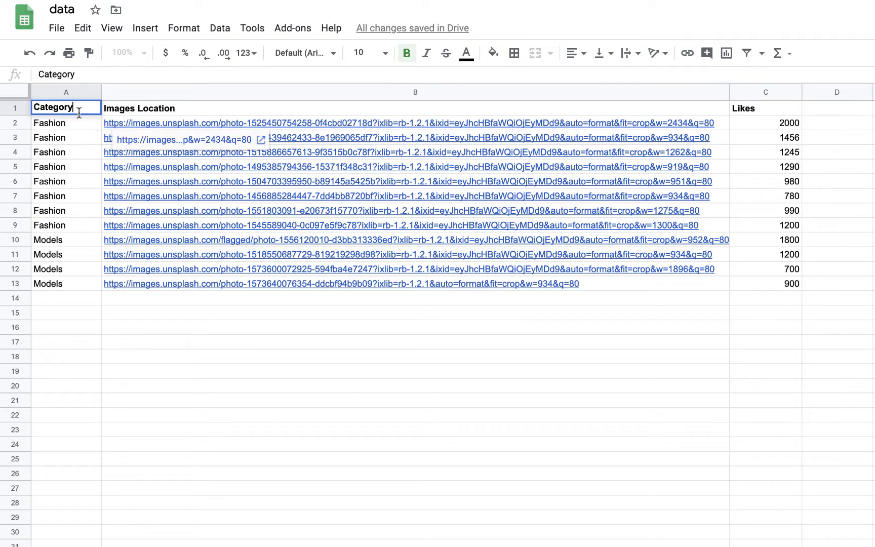
left_click_drag(76, 108, 5, 104)
key("ctrl+c")
key("super+Tab")
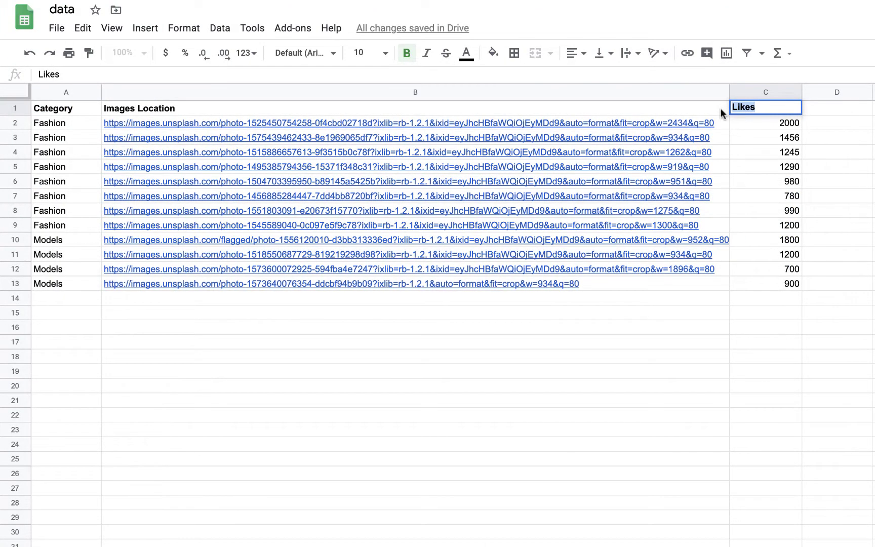
key("super+Tab")
Rename the card's likes text layer to Likes.
left_click(404, 327)
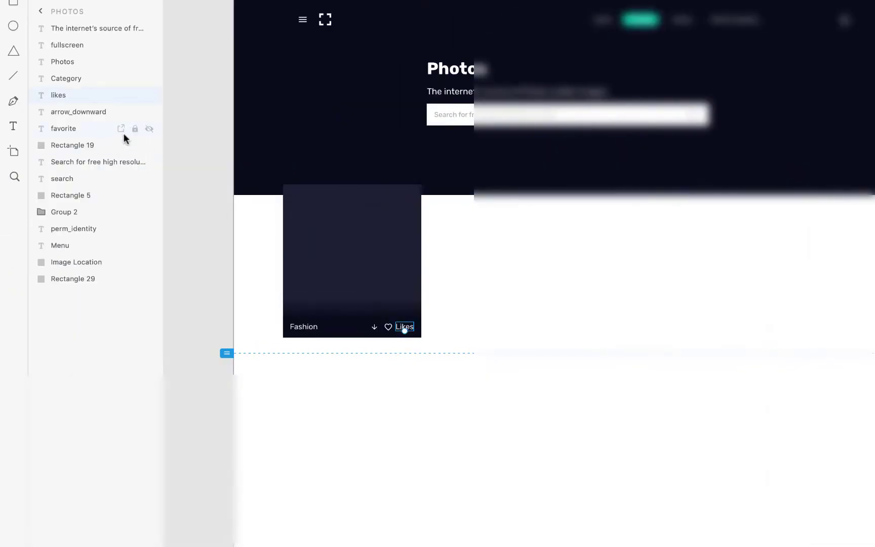
double_click(58, 95)
key("ctrl+v")
left_click(483, 291)
Repeat the Fashion card into a grid four columns across and three rows down.
left_click_drag(483, 293, 276, 344)
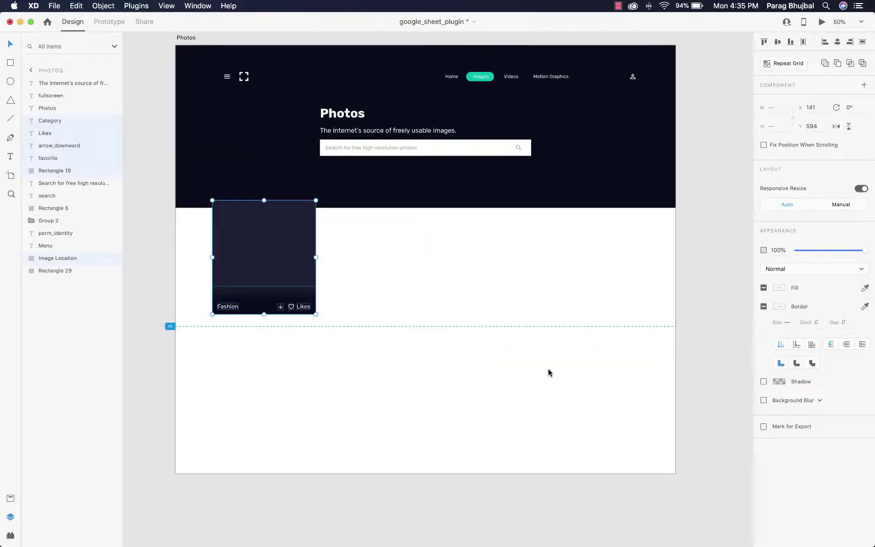
key("ctrl+r")
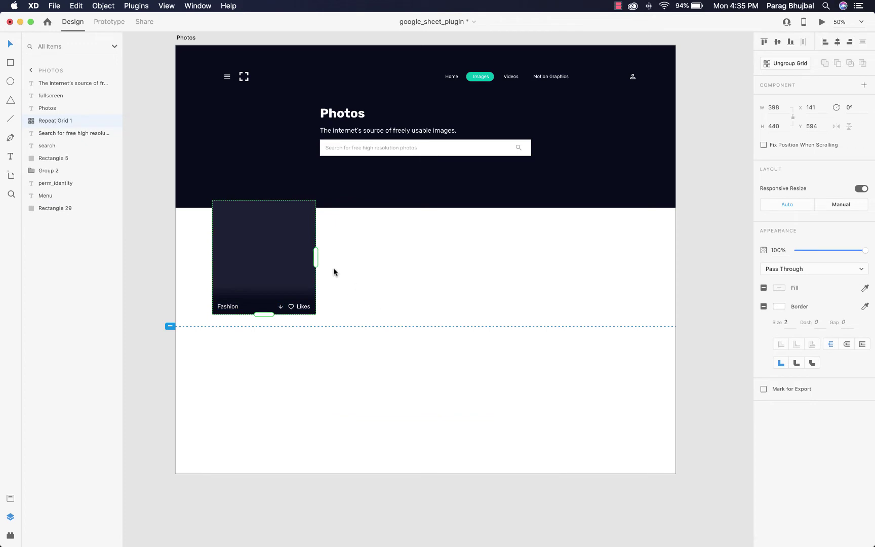
left_click_drag(316, 259, 647, 276)
scroll(598, 324, "down", 4)
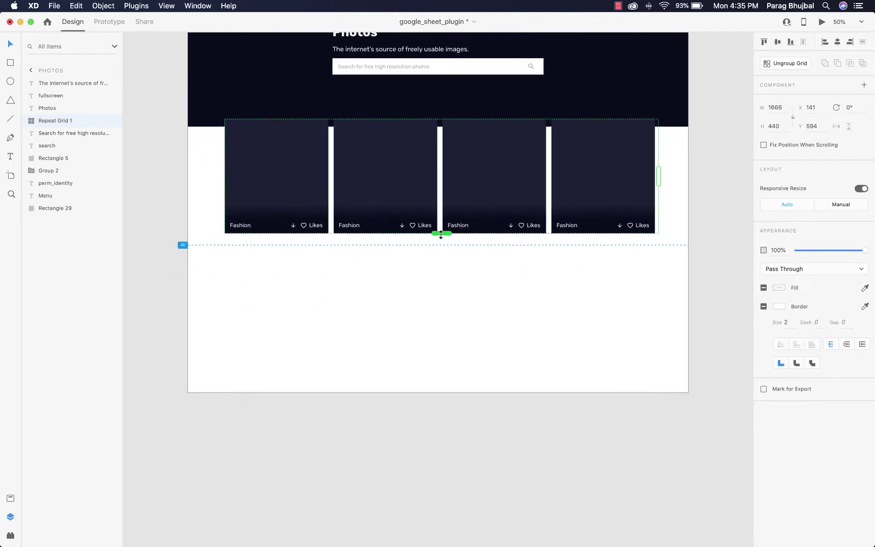
left_click_drag(441, 234, 463, 477)
Ungroup the repeat grid and then the card groups into individual elements.
right_click(479, 274)
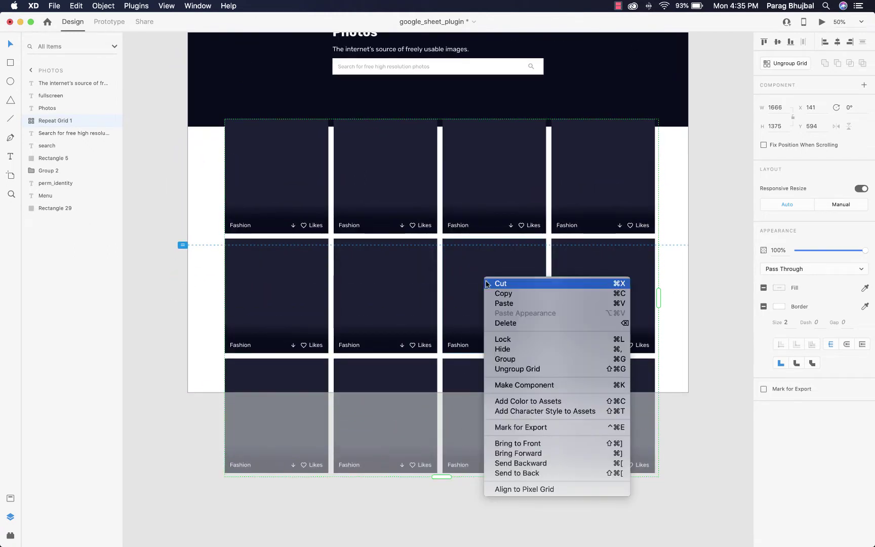
left_click(480, 328)
right_click(470, 290)
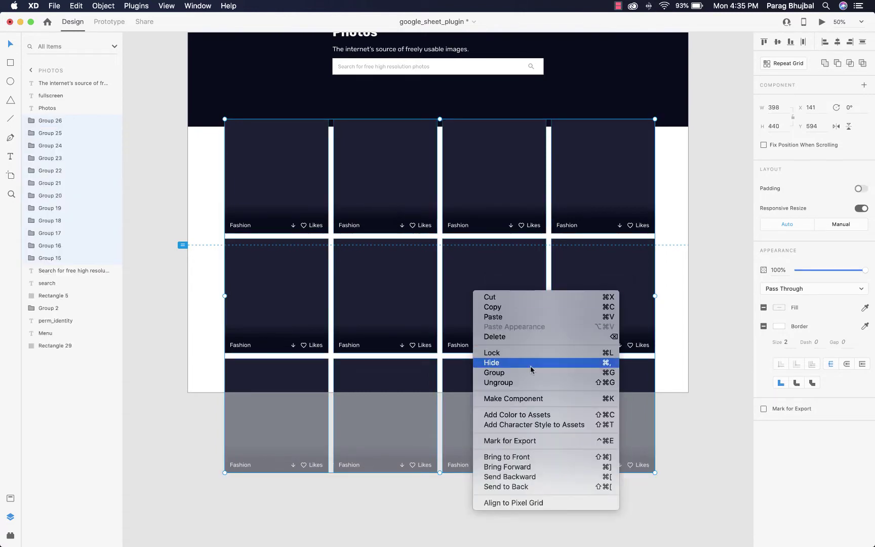
left_click(536, 385)
Resize and reposition cards in columns two to four into uneven heights.
left_click_drag(664, 253, 565, 357)
left_click_drag(678, 189, 615, 340)
left_click_drag(486, 242, 494, 242)
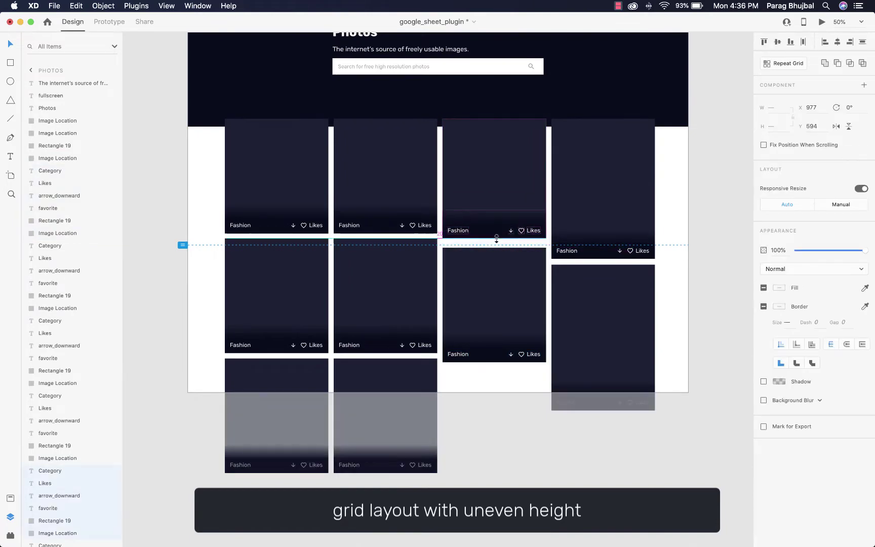
left_click(416, 465)
left_click(426, 350)
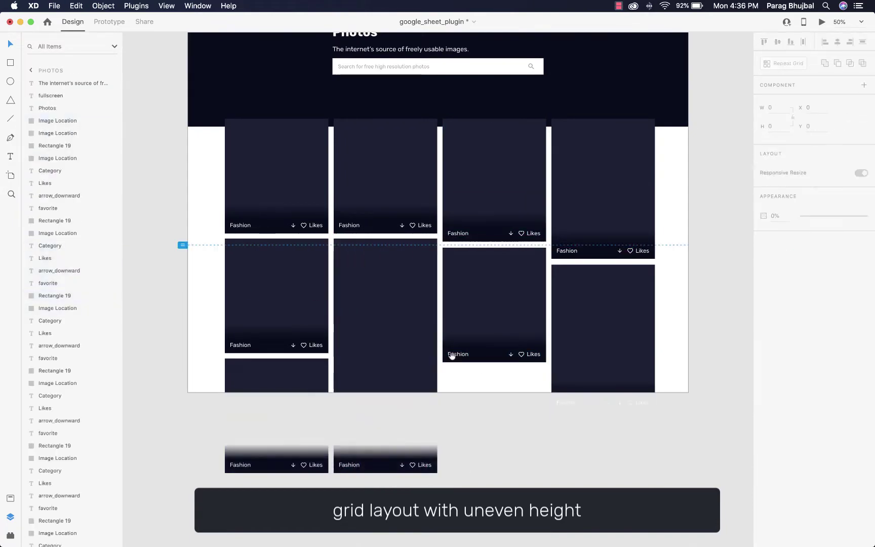
scroll(455, 349, "left", 3)
scroll(501, 334, "up", 3)
left_click(504, 299)
left_click(489, 312)
left_click_drag(489, 313, 557, 391)
left_click(351, 503)
scroll(351, 504, "down", 3)
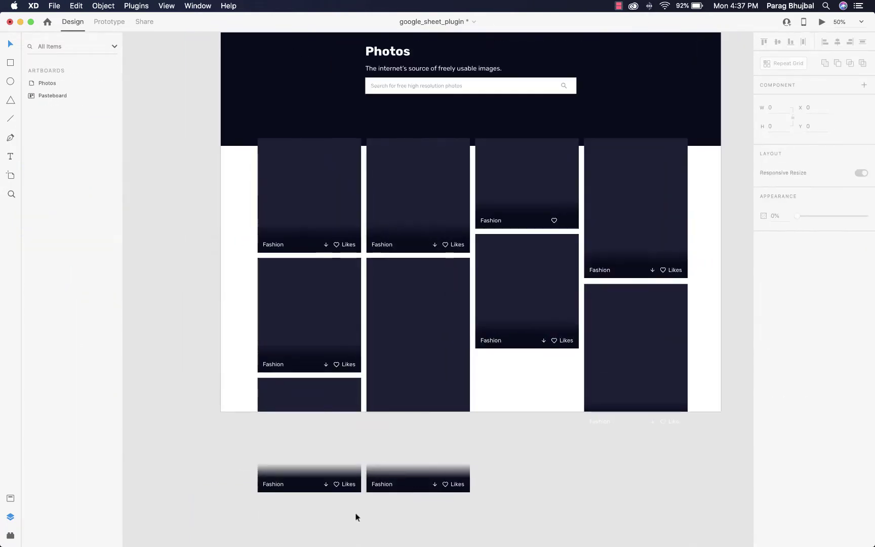
key("super+v")
key("Escape")
scroll(358, 270, "left", 3)
scroll(358, 271, "right", 3)
Copy the photo data sheet's shareable link from its Share options.
key("super+Tab")
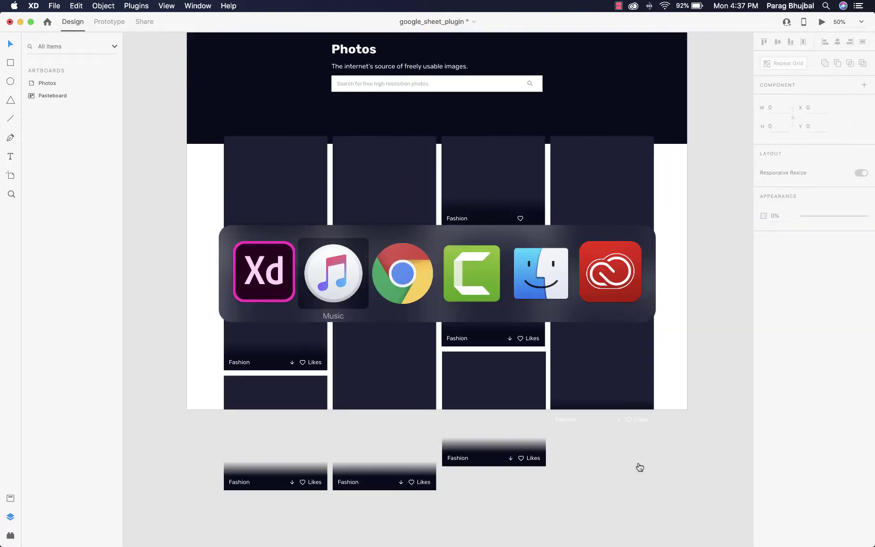
key("super+Tab")
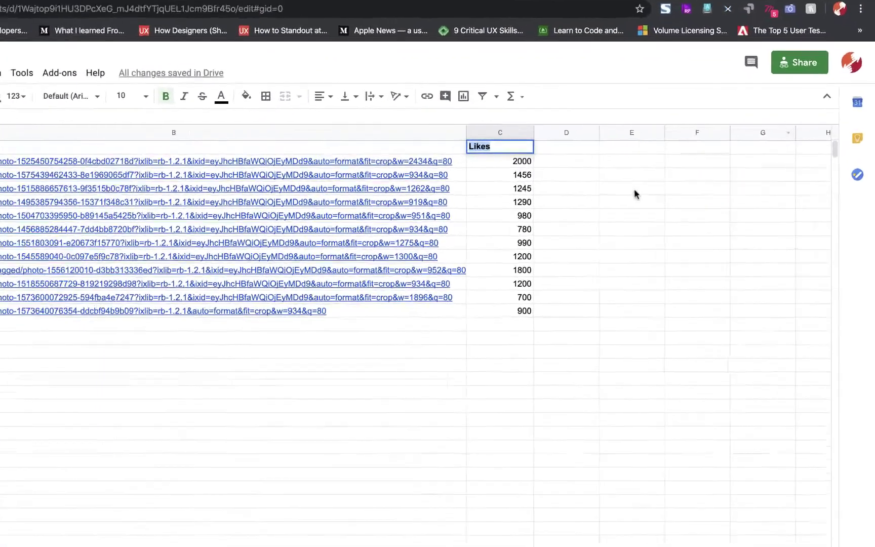
left_click(567, 189)
left_click(799, 62)
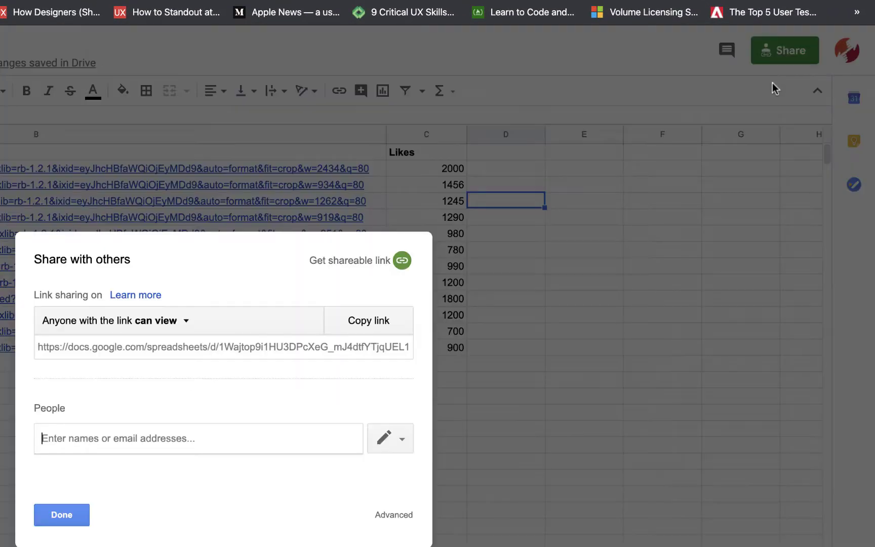
left_click(369, 320)
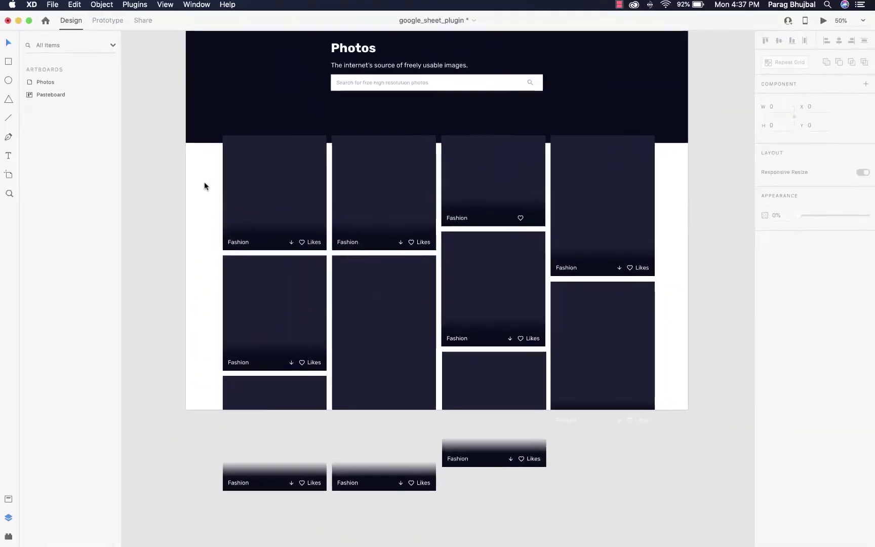
Run the Google Sheets plugin on the card grid and paste the sheet's public link.
left_click_drag(197, 177, 674, 503)
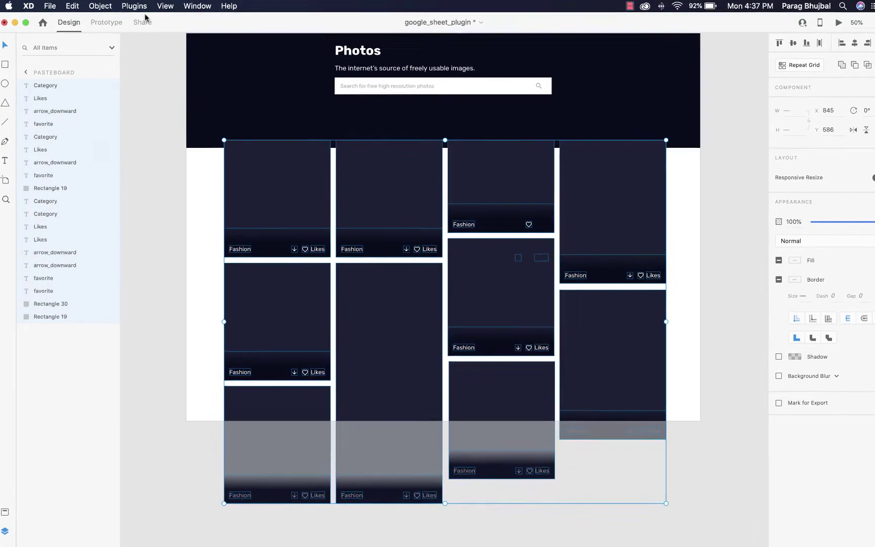
left_click(134, 6)
mouse_move(178, 60)
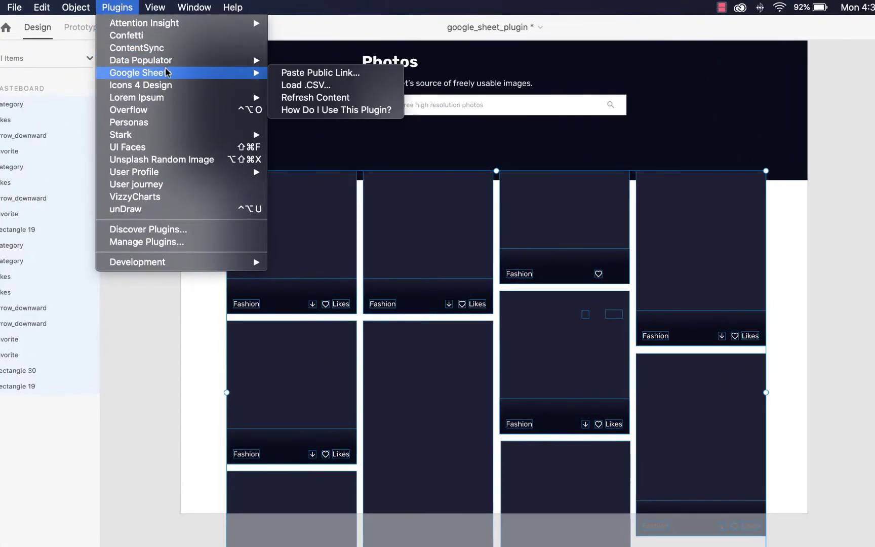
left_click(336, 109)
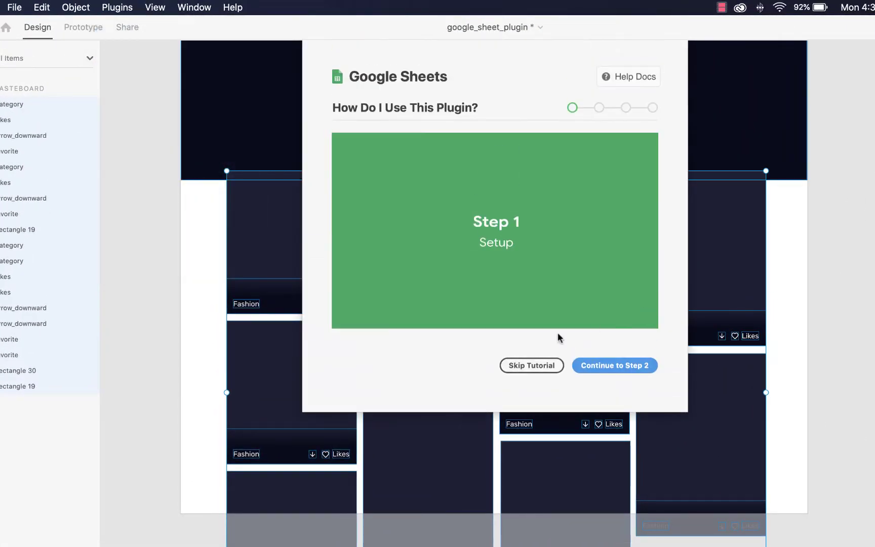
left_click(532, 366)
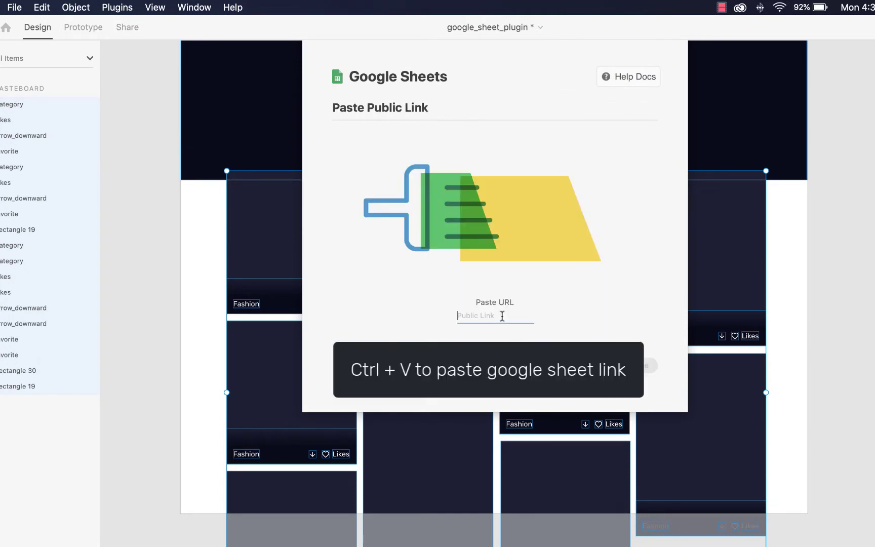
key("super+v")
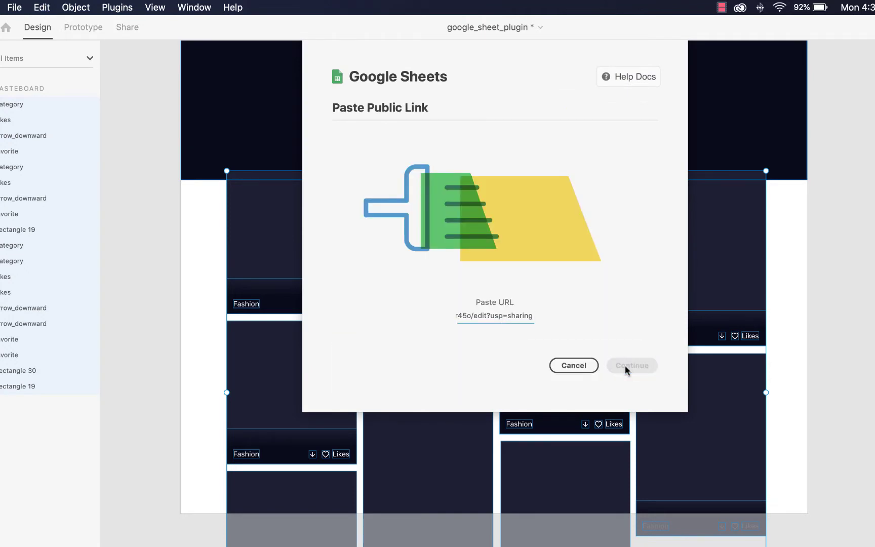
Map Image Location to the Images Location column and apply the sheet data.
left_click(625, 365)
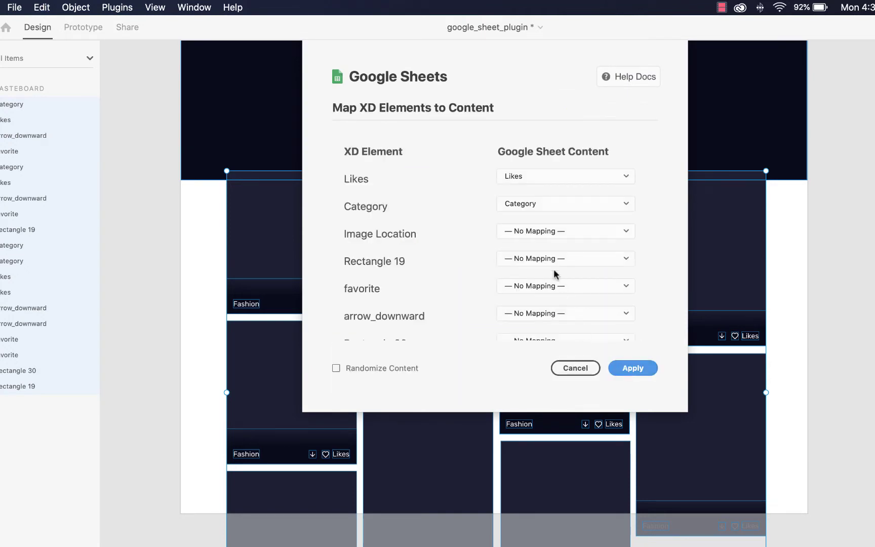
left_click(553, 232)
left_click(556, 243)
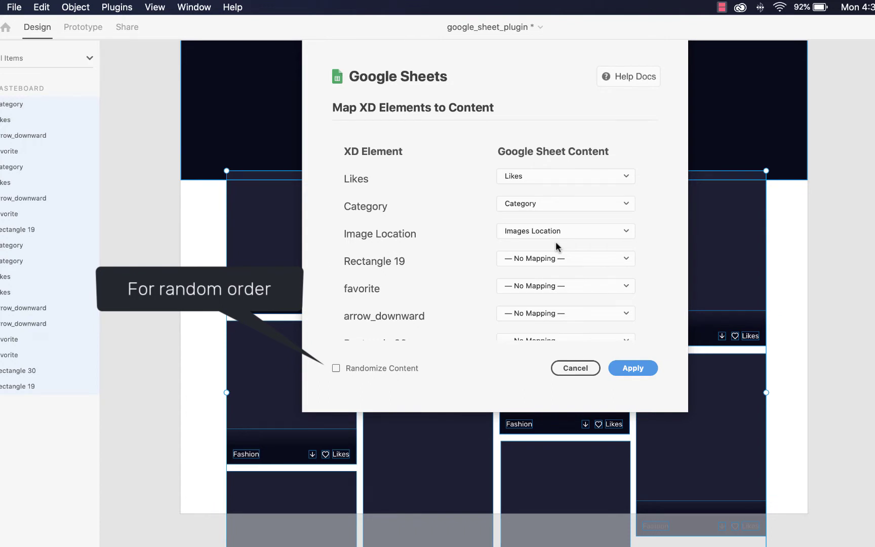
left_click(631, 367)
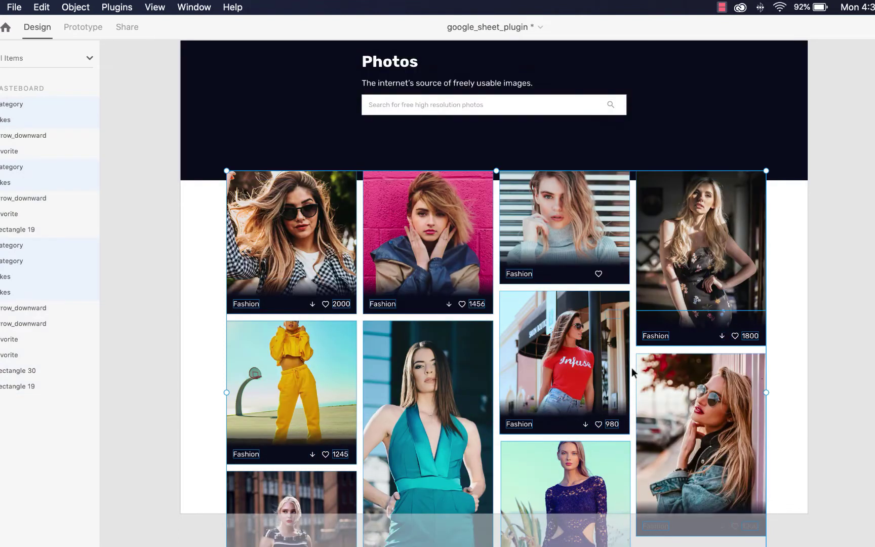
Shift the yellow outfit photo lower inside its card mask.
left_click(790, 397)
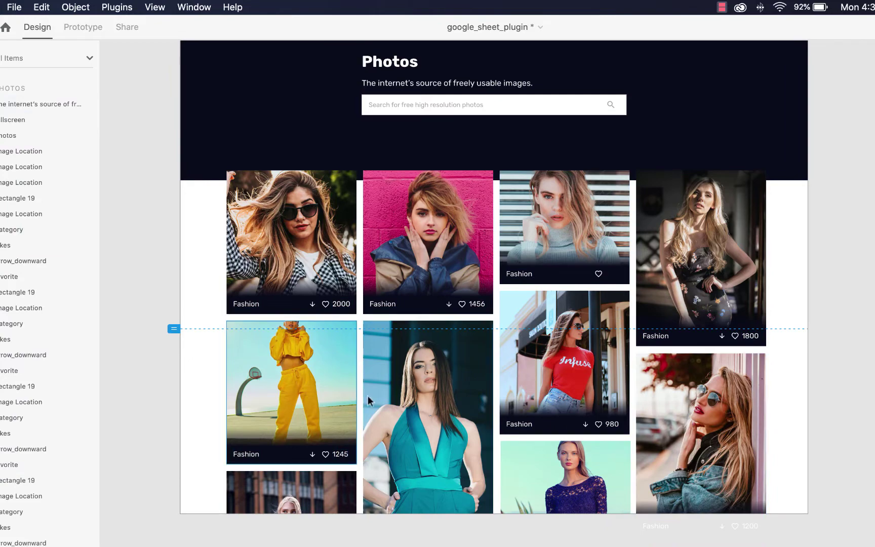
double_click(309, 375)
double_click(303, 367)
left_click_drag(305, 366, 303, 376)
key("Escape")
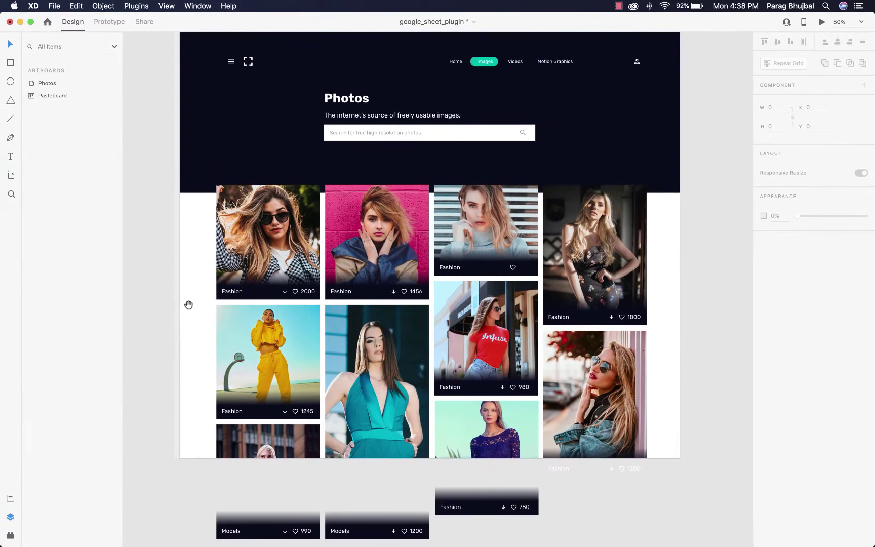
Lengthen the Photos artboard to 1968 px tall.
left_click_drag(188, 305, 198, 336)
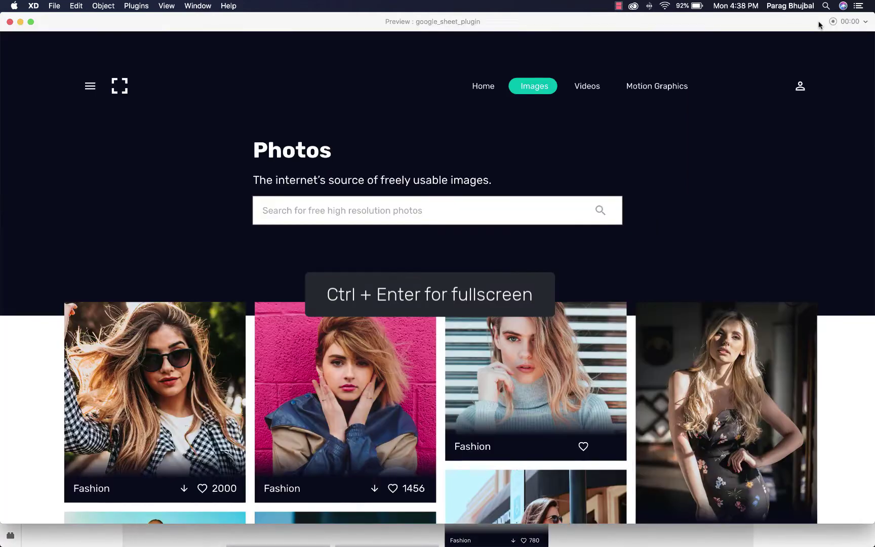
scroll(709, 223, "down", 3)
scroll(707, 227, "down", 6)
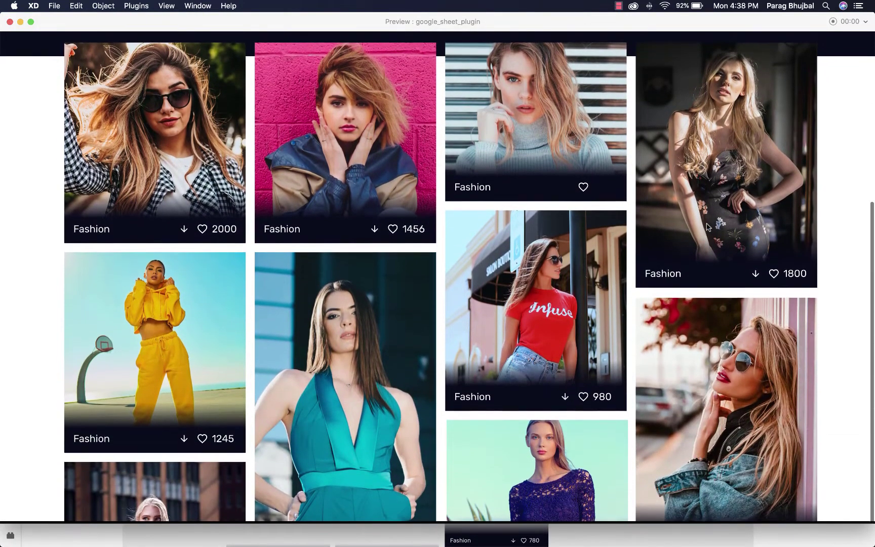
scroll(708, 226, "up", 8)
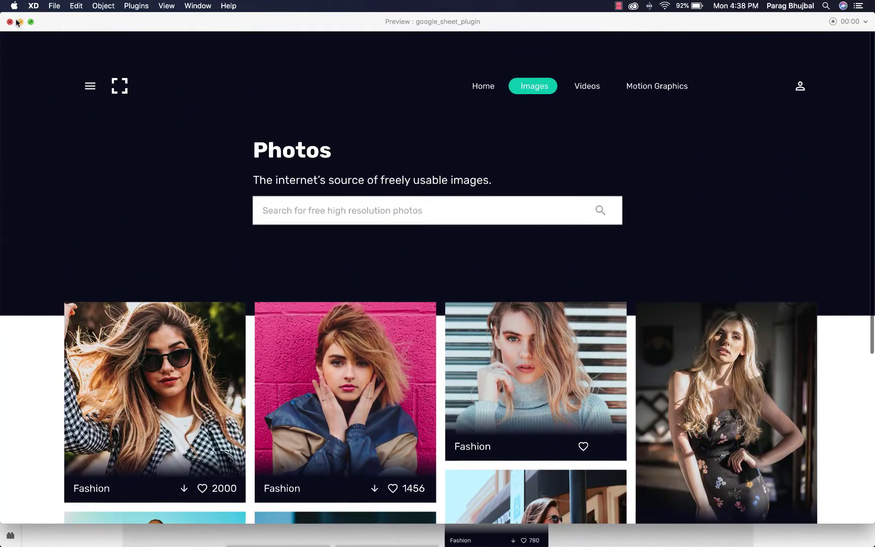
left_click(10, 22)
left_click(204, 34)
scroll(541, 374, "down", 5)
left_click_drag(430, 337, 430, 419)
scroll(457, 399, "up", 5)
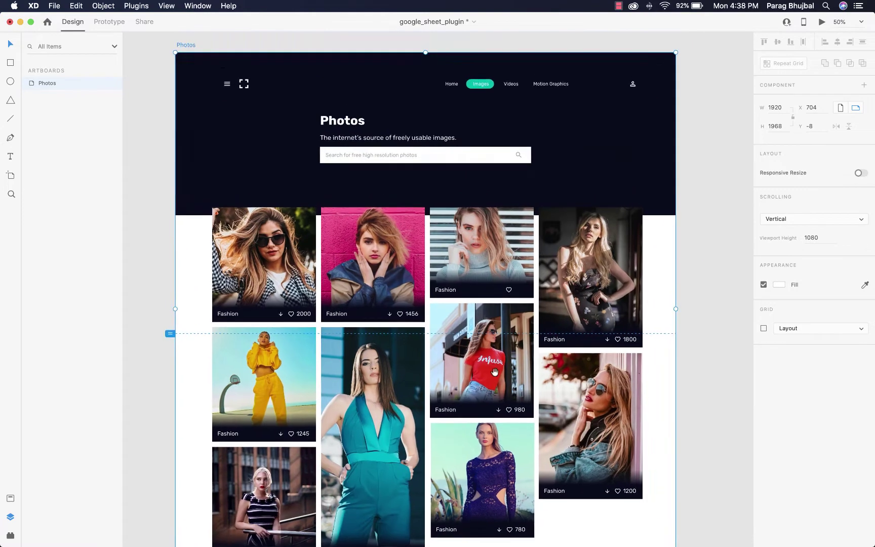
Scroll through a desktop preview of the Photos page.
left_click(821, 23)
scroll(590, 264, "down", 10)
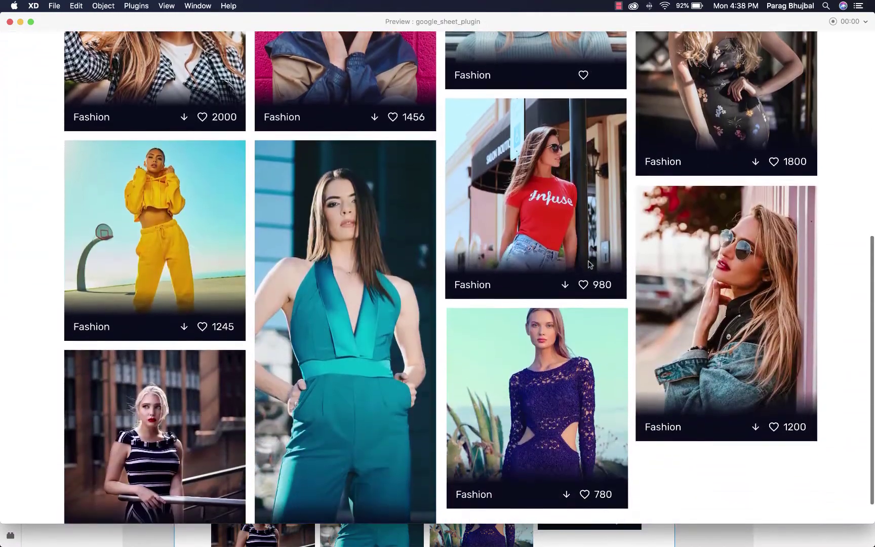
scroll(589, 262, "up", 10)
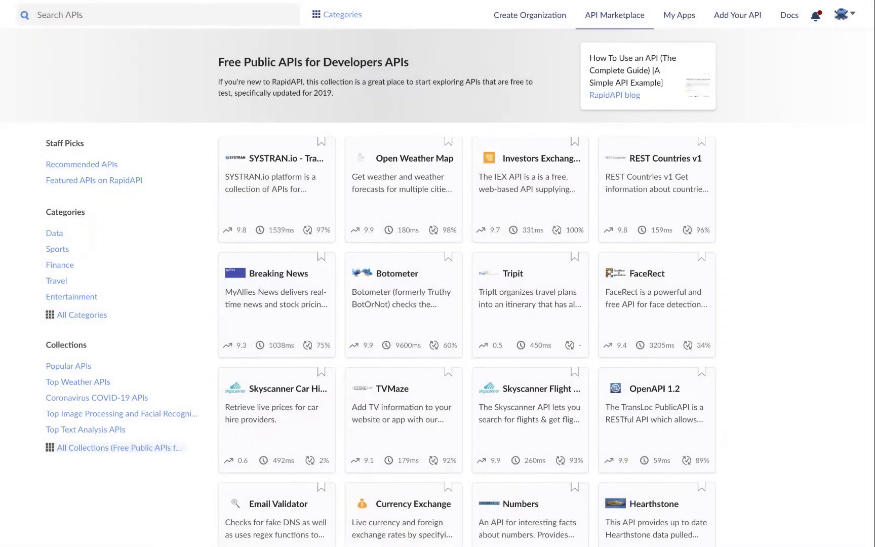
Scroll through the API cards in the Free Public APIs for Developers collection.
scroll(437, 274, "down", 1)
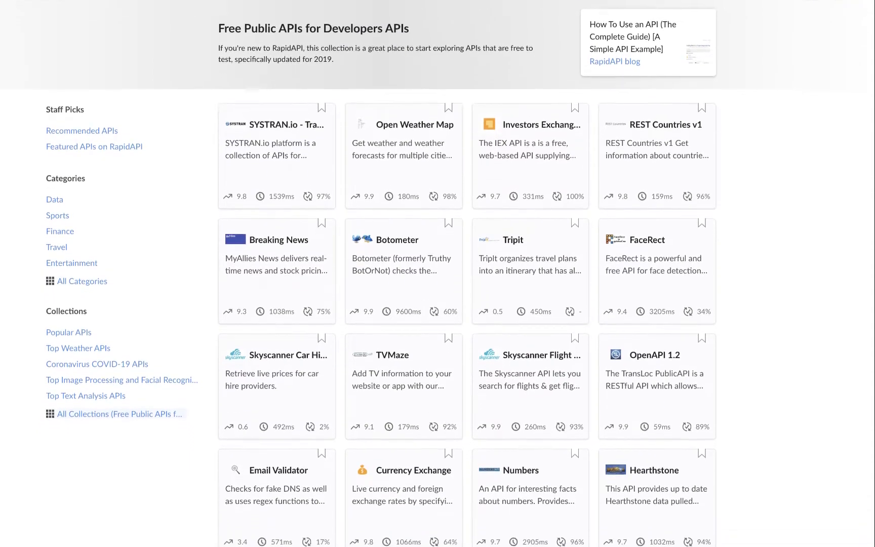
scroll(438, 273, "down", 3)
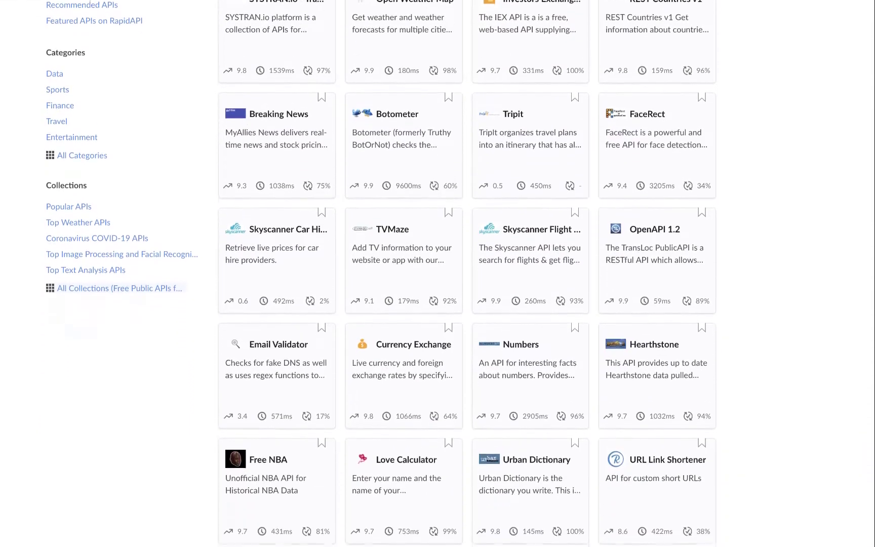
scroll(437, 273, "down", 3)
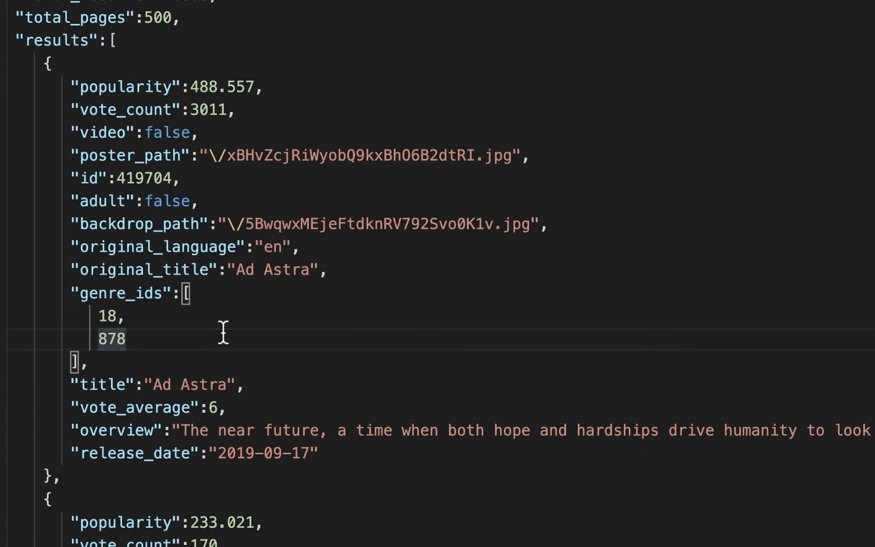
Rename the movie name layer to {original_title}.
double_click(147, 269)
key("super+Tab")
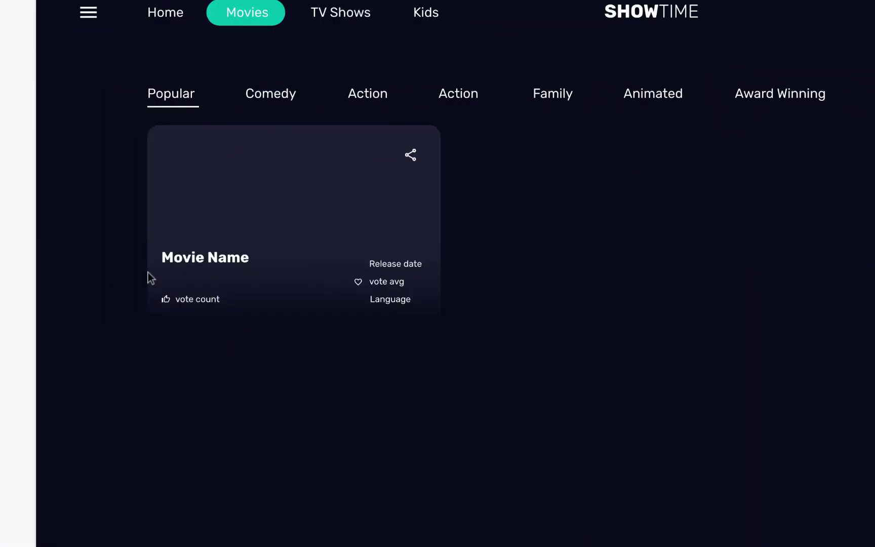
left_click(181, 268)
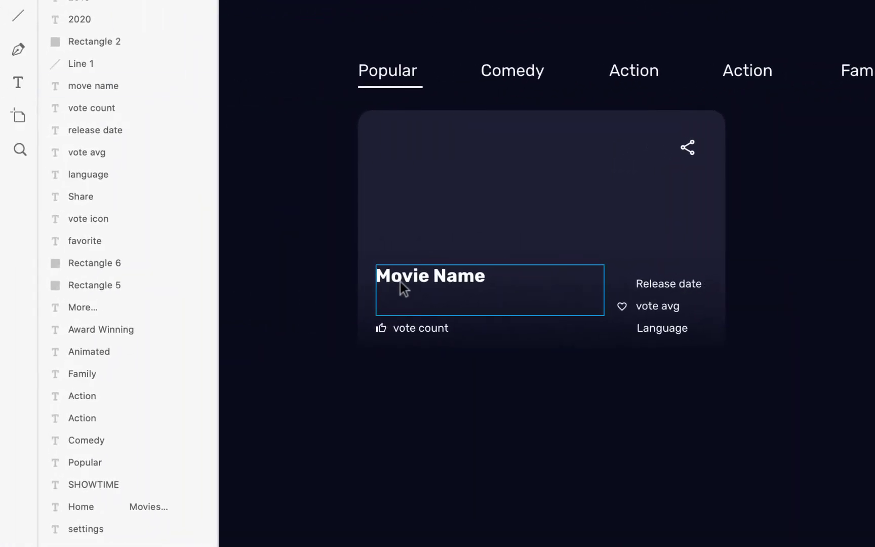
double_click(103, 85)
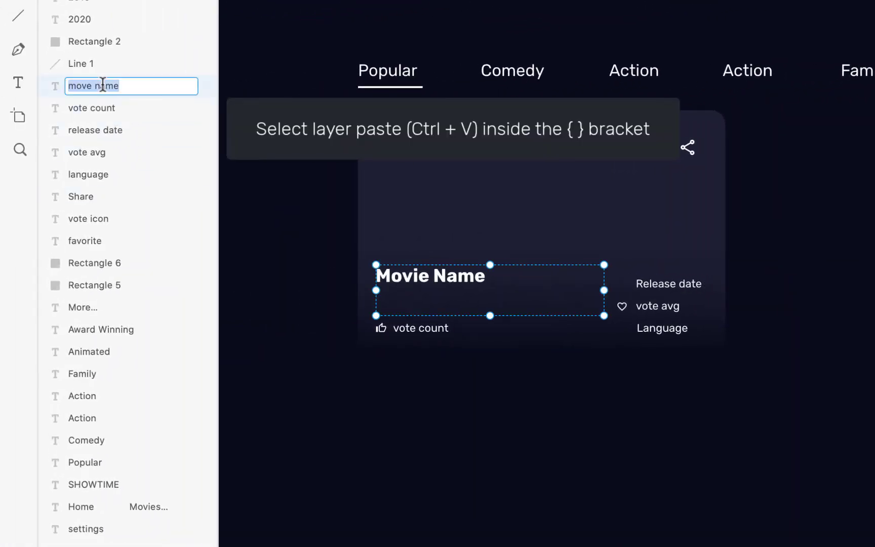
type("{original_title")
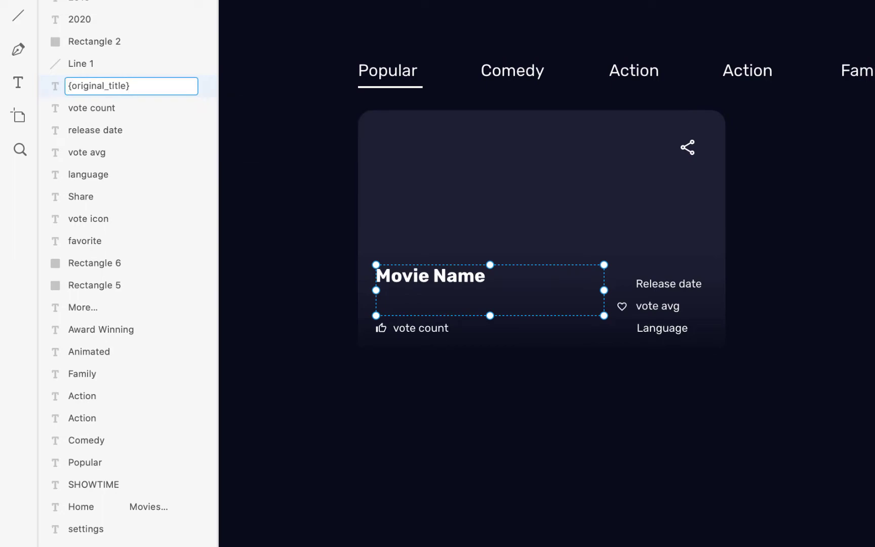
key("Return")
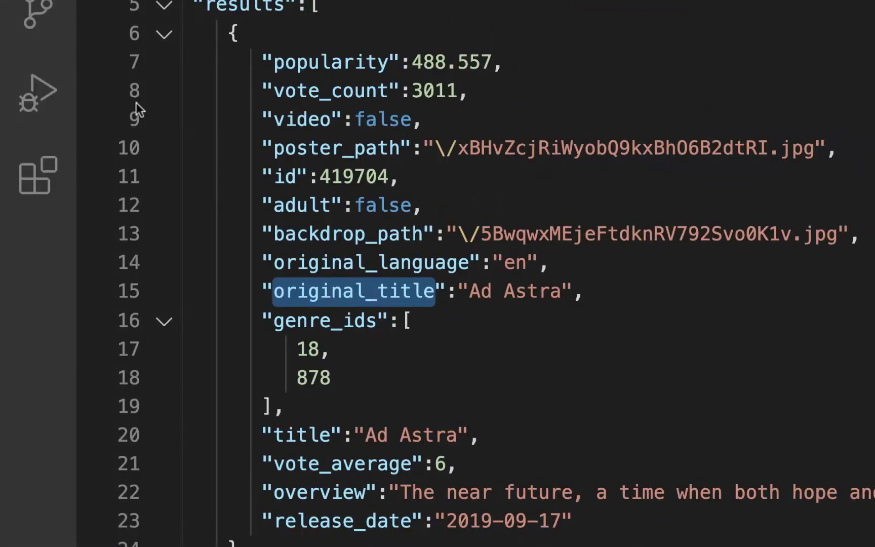
Rename the vote count layer to {vote_count}.
double_click(290, 94)
key("ctrl+Left")
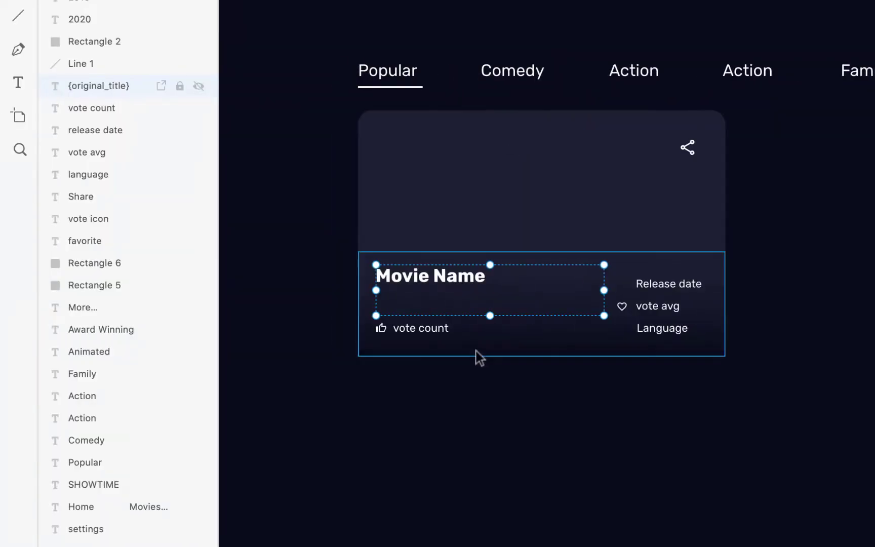
double_click(423, 329)
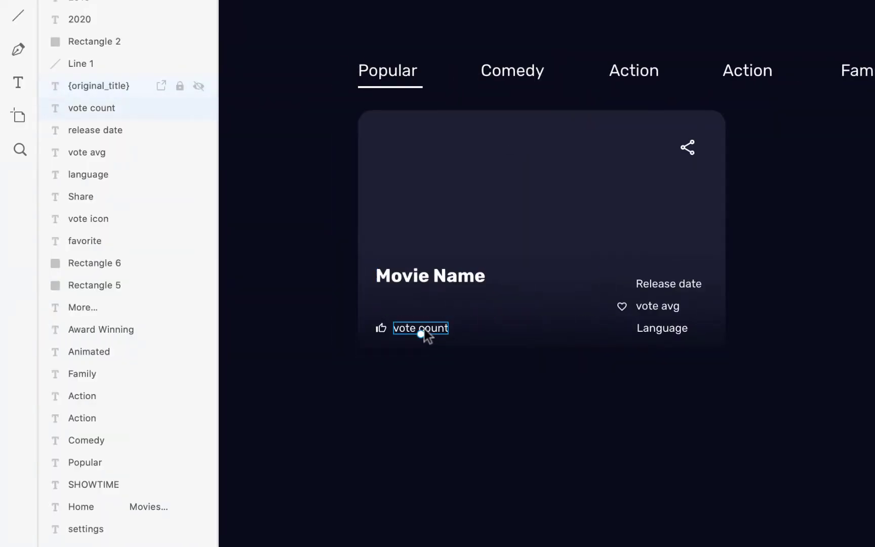
double_click(96, 108)
type("{vote_count")
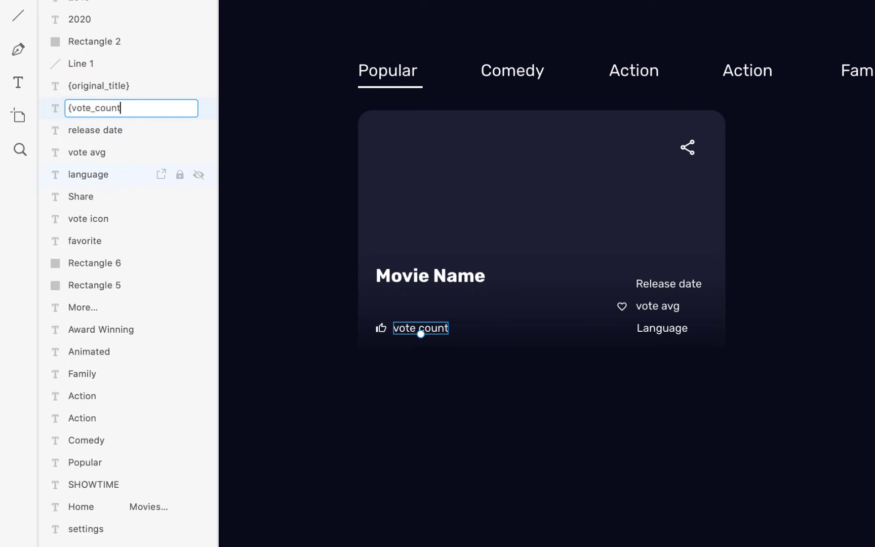
Rename the release date layer to {release_date}.
key("ctrl+Right")
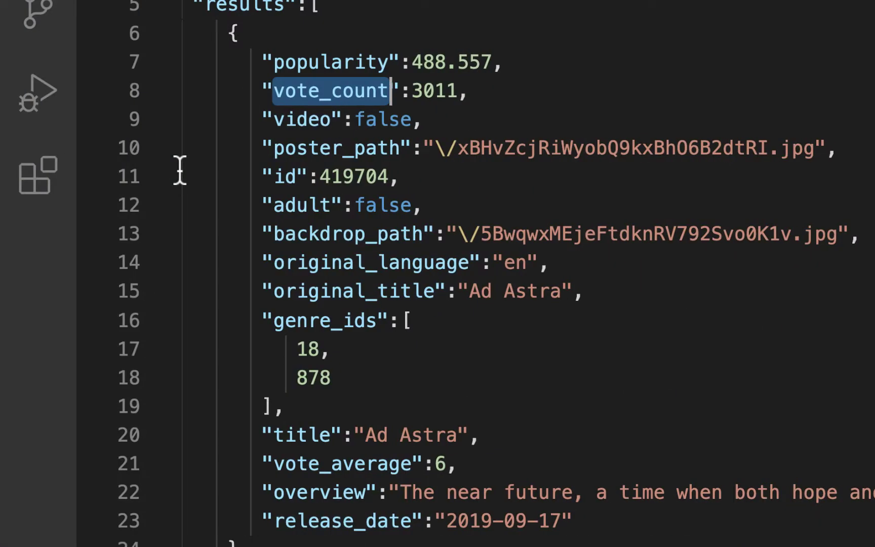
double_click(376, 520)
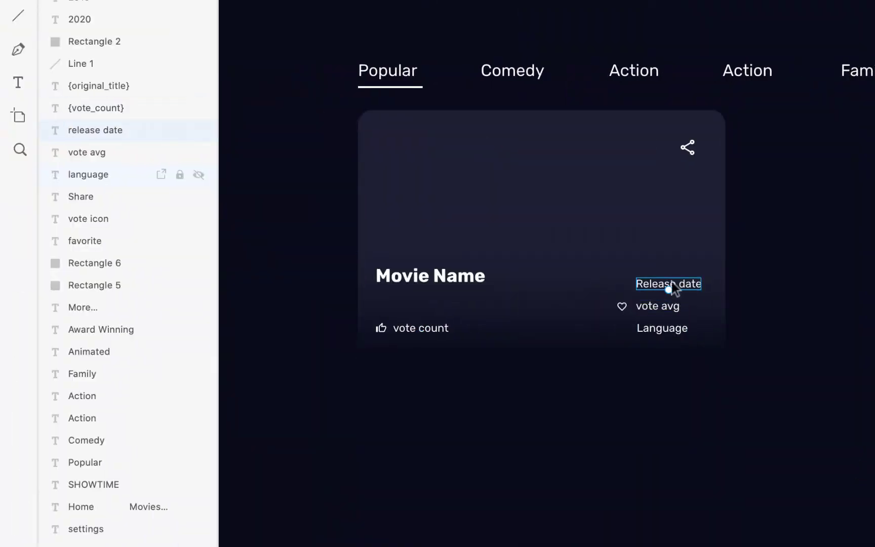
double_click(126, 130)
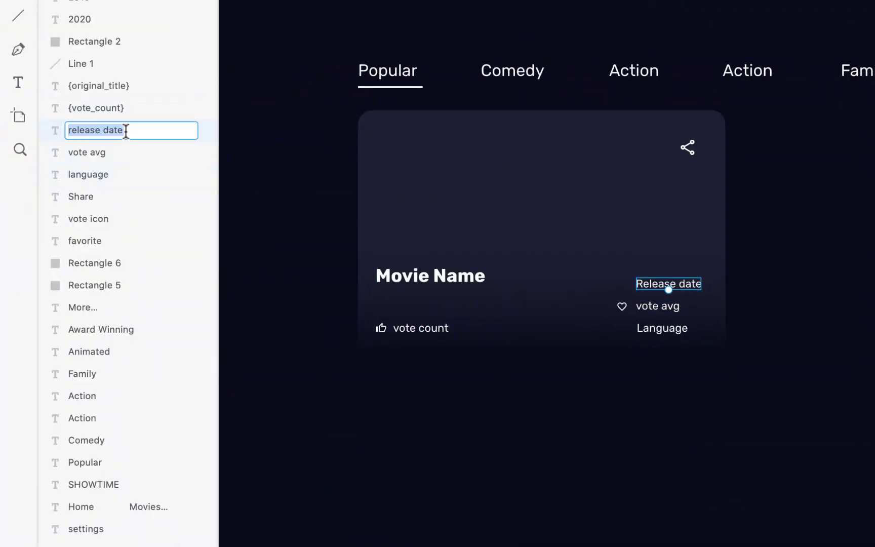
type("{release_date}")
key("Return")
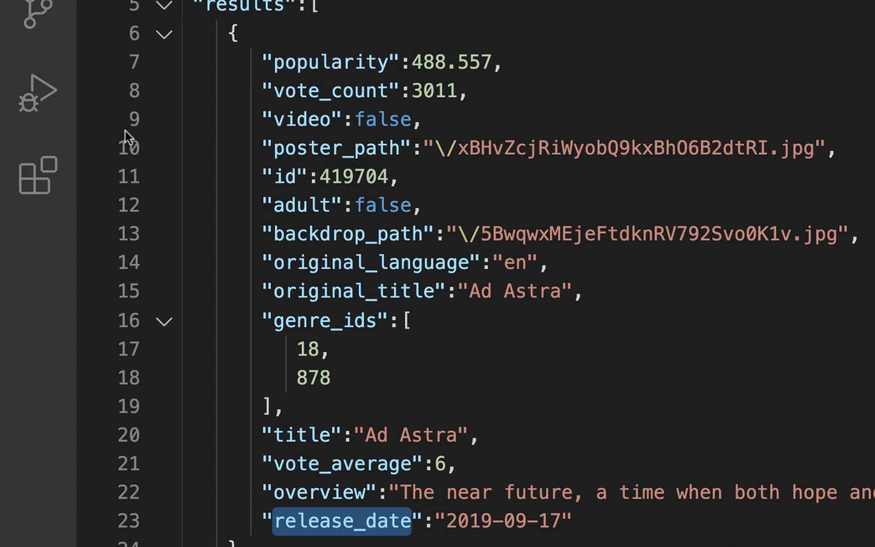
Rename the vote avg layer to {vote_average}.
double_click(344, 464)
key("super+c")
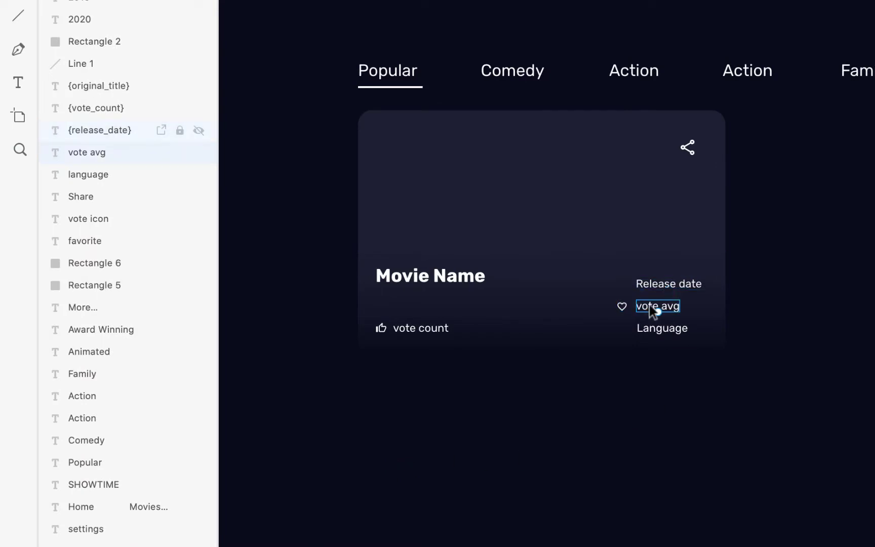
double_click(82, 154)
type("{")
key("super+v")
type("}")
key("Return")
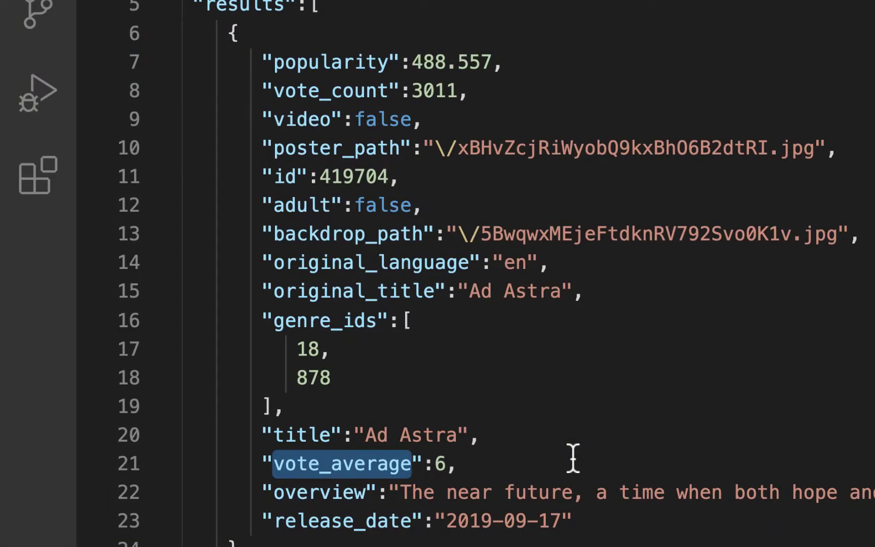
Rename the language layer to {original_language}.
double_click(392, 256)
key("ctrl+c")
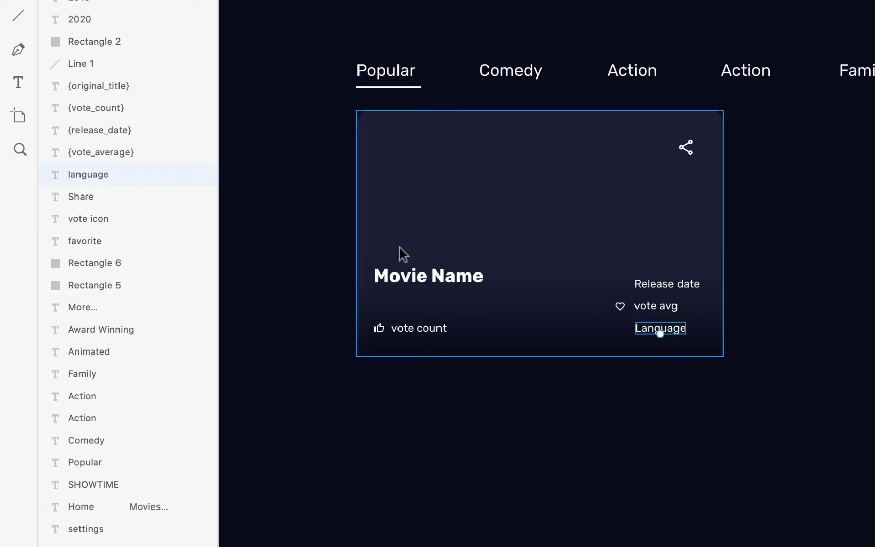
double_click(107, 176)
type("{")
key("ctrl+v")
type("}")
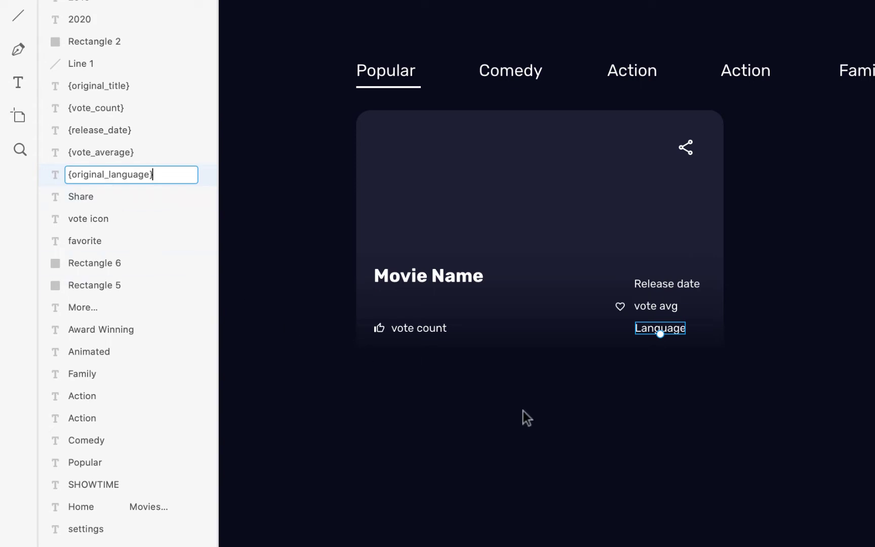
left_click(523, 411)
Start renaming the card's image rectangle layer to {poster_path}.
left_click(517, 199)
key("super+Tab")
double_click(359, 148)
key("super+c")
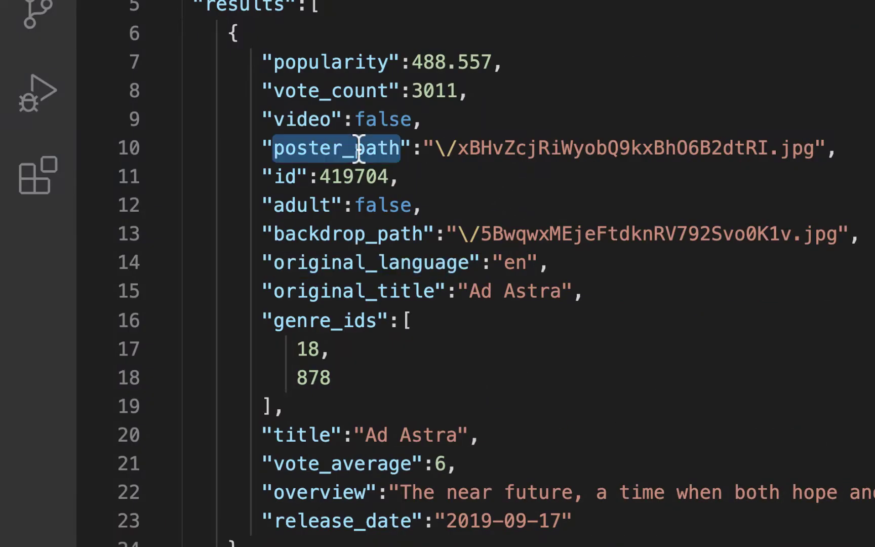
key("super+Tab")
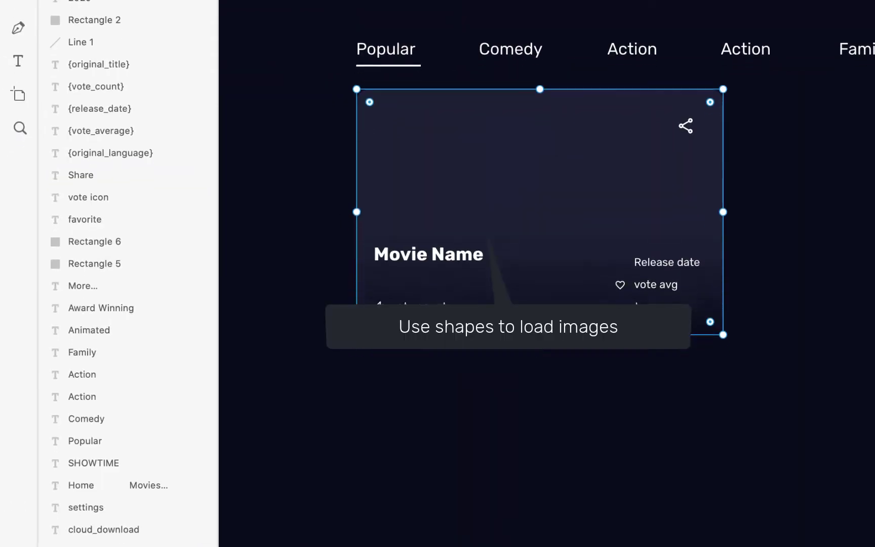
double_click(108, 487)
type("{")
key("super+v")
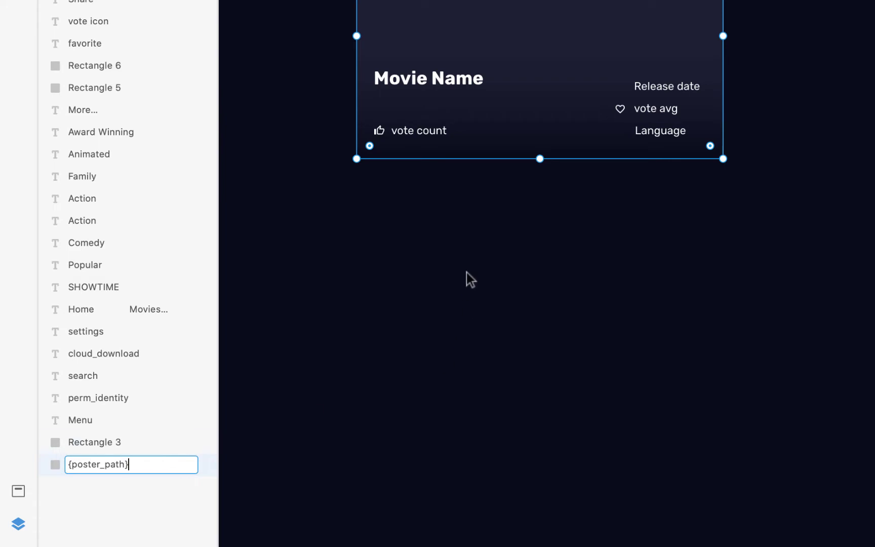
Select all layers of the movie card and convert it into a repeat grid.
left_click(441, 233)
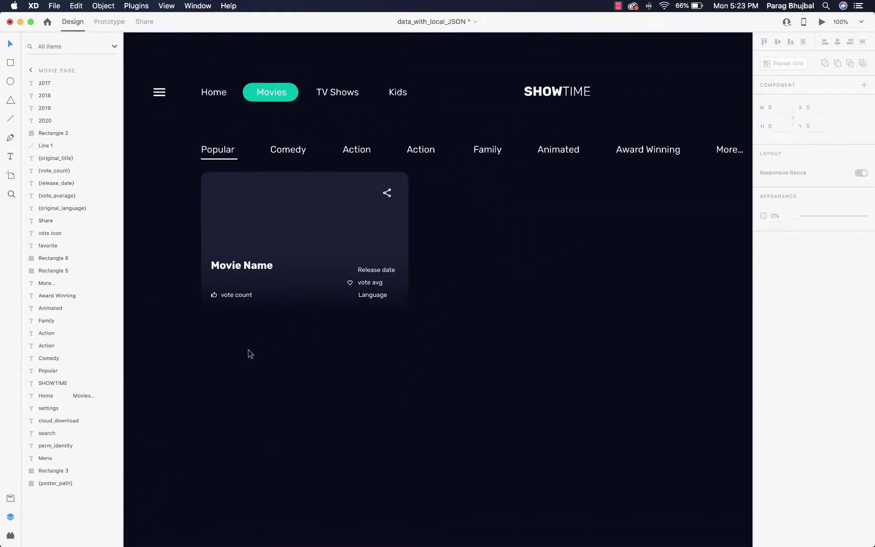
scroll(250, 354, "down", 1)
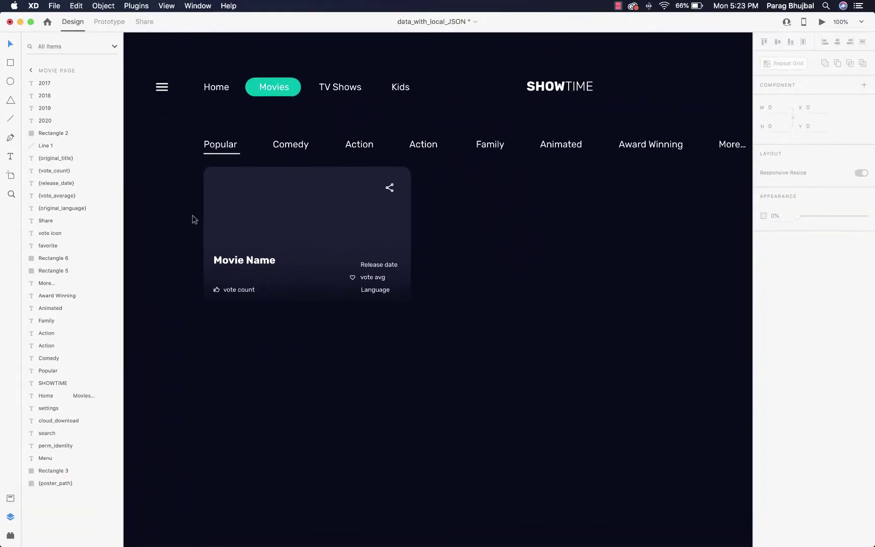
left_click_drag(178, 168, 456, 323)
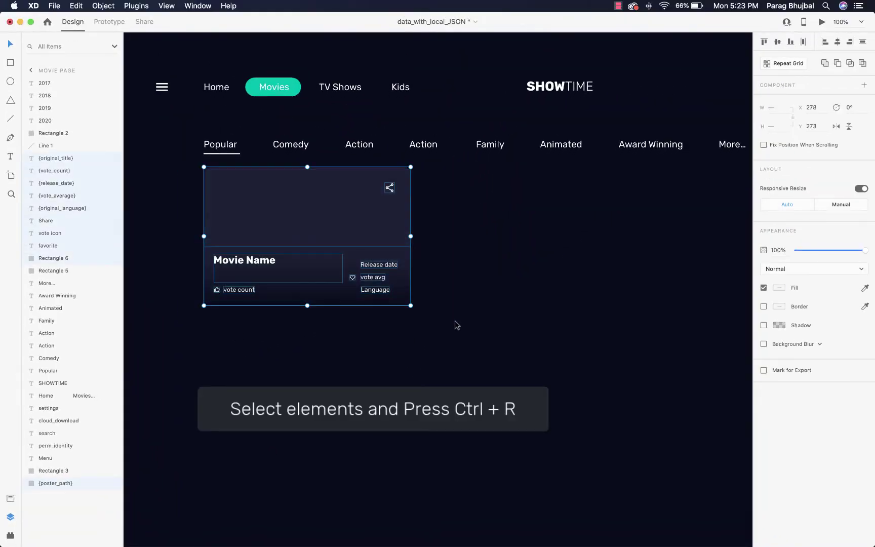
key("super+r")
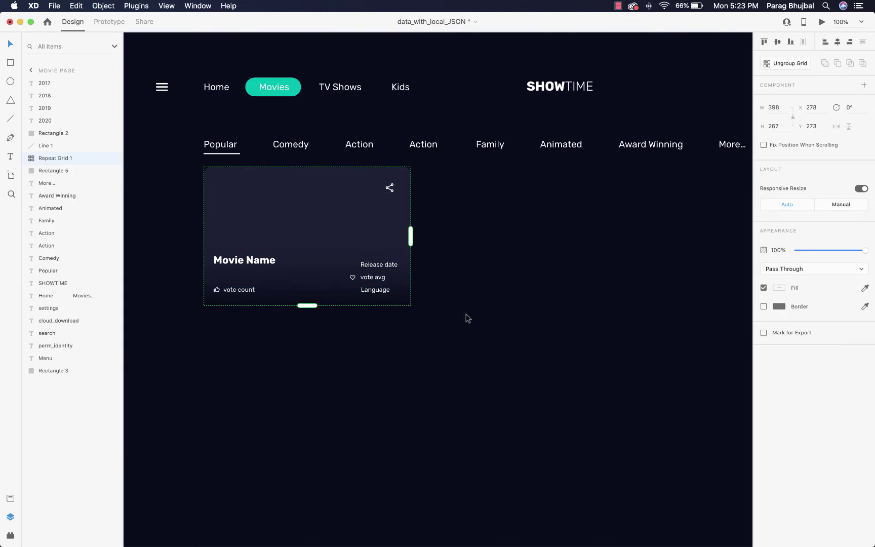
Expand the repeat grid to three cards across and six rows down.
key("super+minus")
scroll(465, 319, "right", 3)
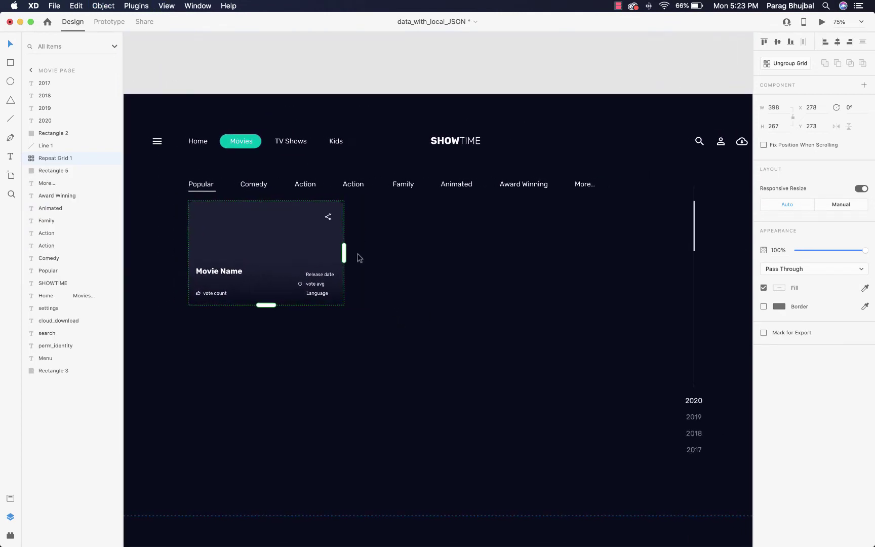
left_click_drag(354, 254, 676, 272)
scroll(543, 342, "down", 5)
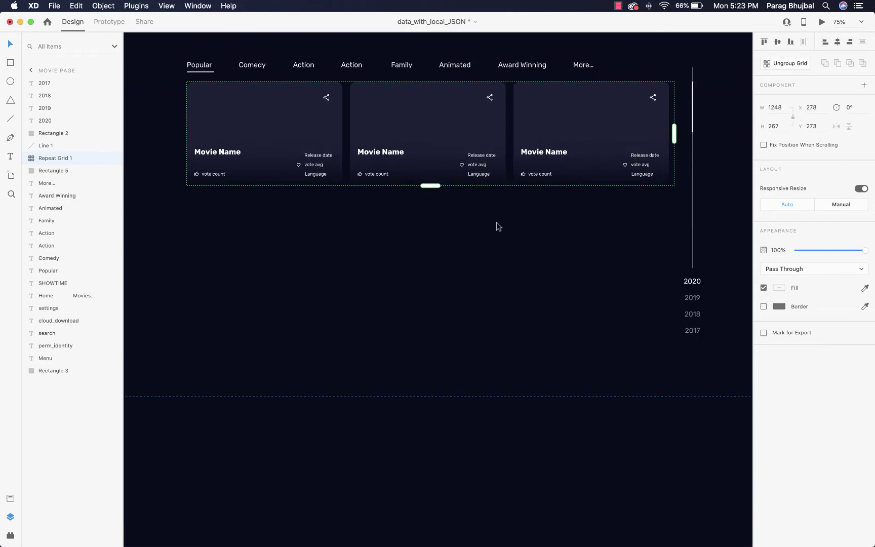
left_click_drag(428, 188, 453, 498)
scroll(454, 499, "down", 5)
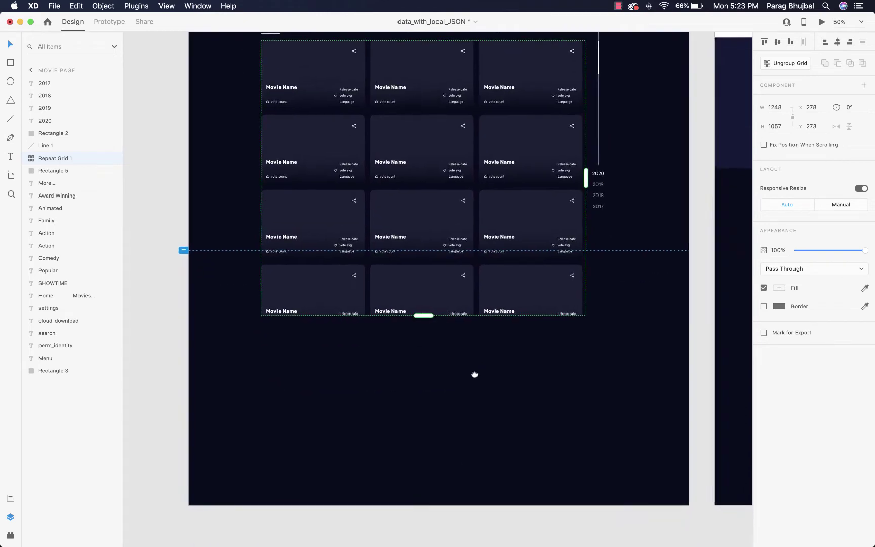
left_click_drag(435, 318, 468, 488)
scroll(441, 328, "up", 5)
left_click_drag(435, 389, 440, 392)
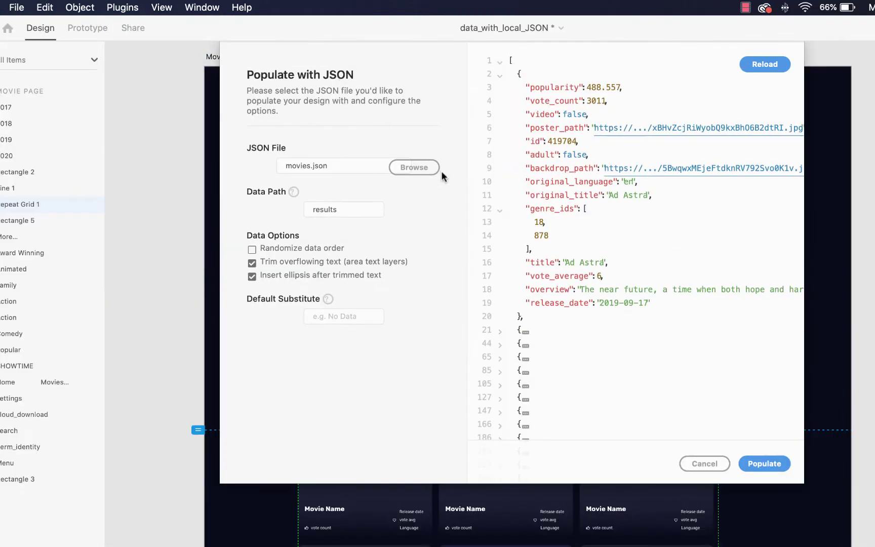
Load movies.json in Populate with JSON and fill the grid with its movie data.
left_click(413, 167)
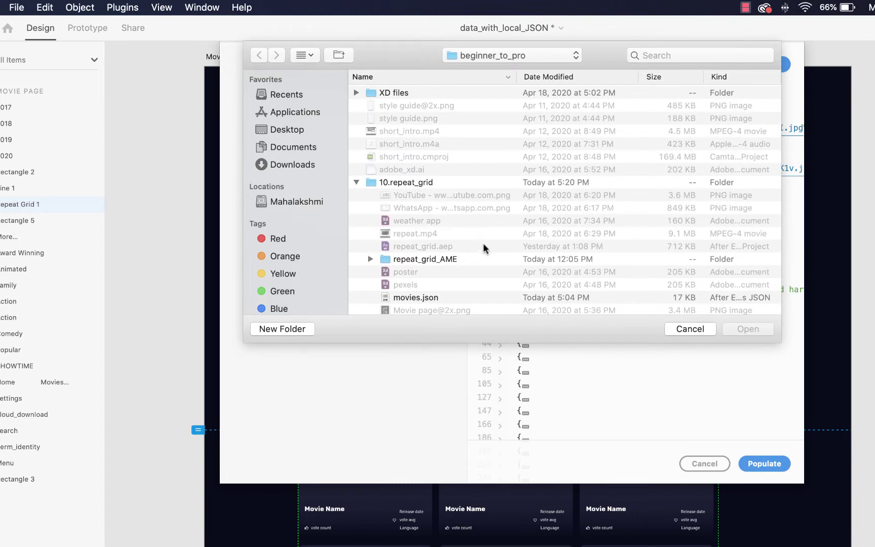
scroll(483, 250, "down", 3)
left_click(426, 243)
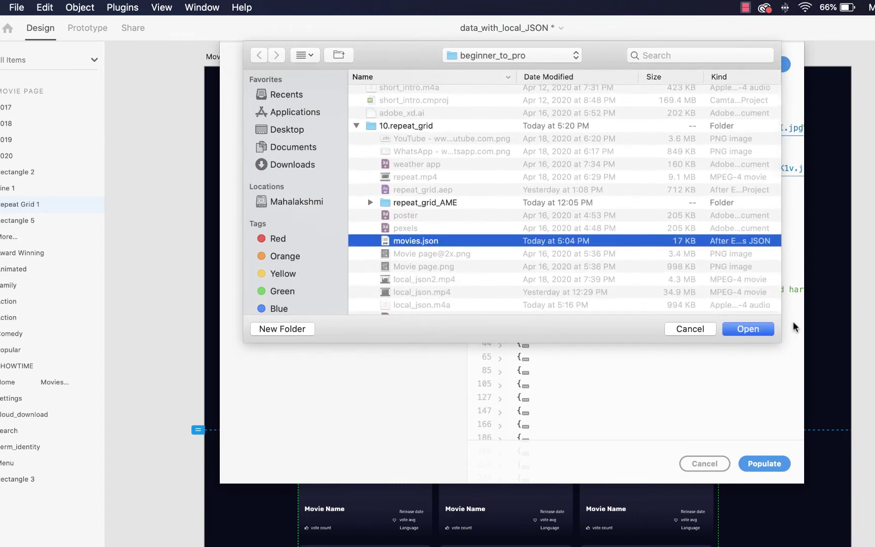
left_click(755, 330)
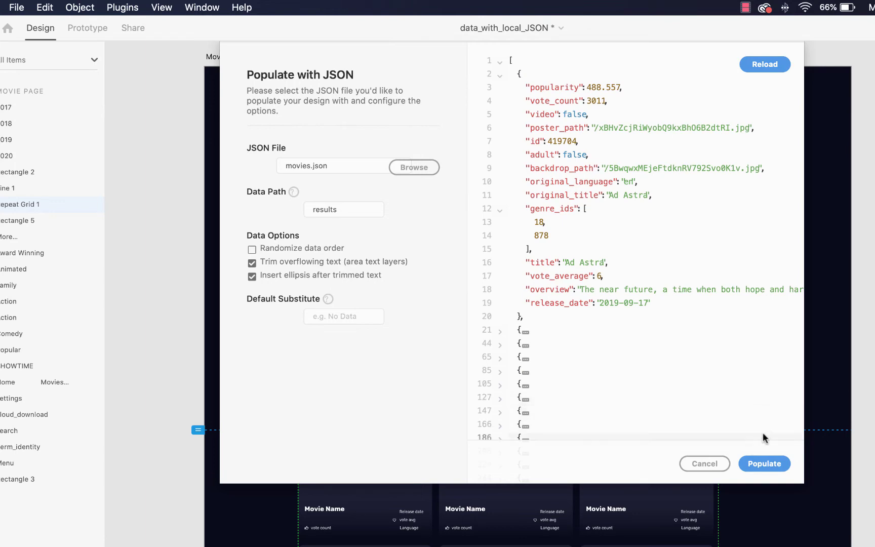
left_click(769, 464)
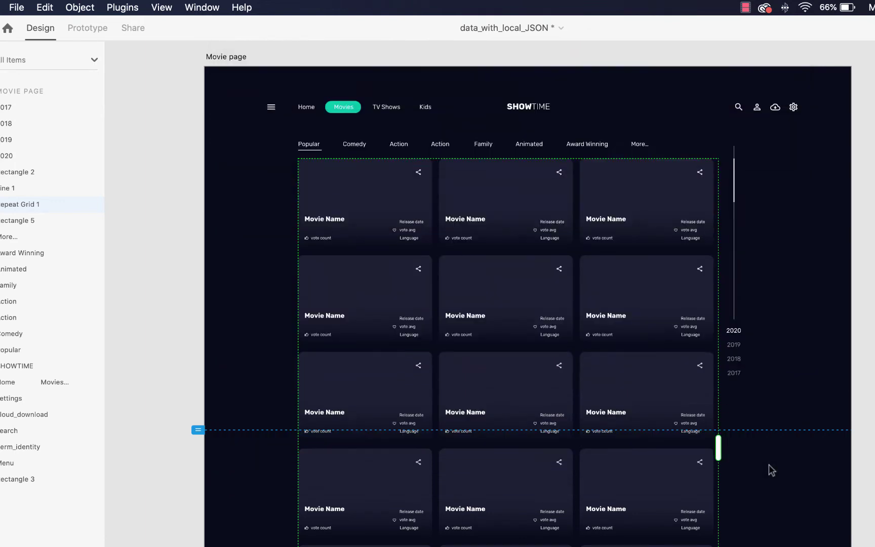
Reopen Data Populator's JSON settings, reload movies.json and populate the grid again.
left_click(130, 9)
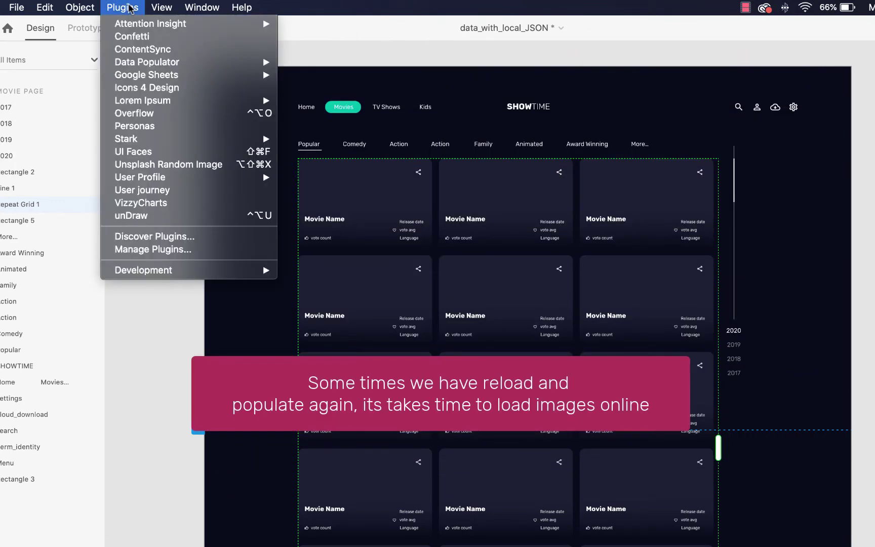
mouse_move(196, 63)
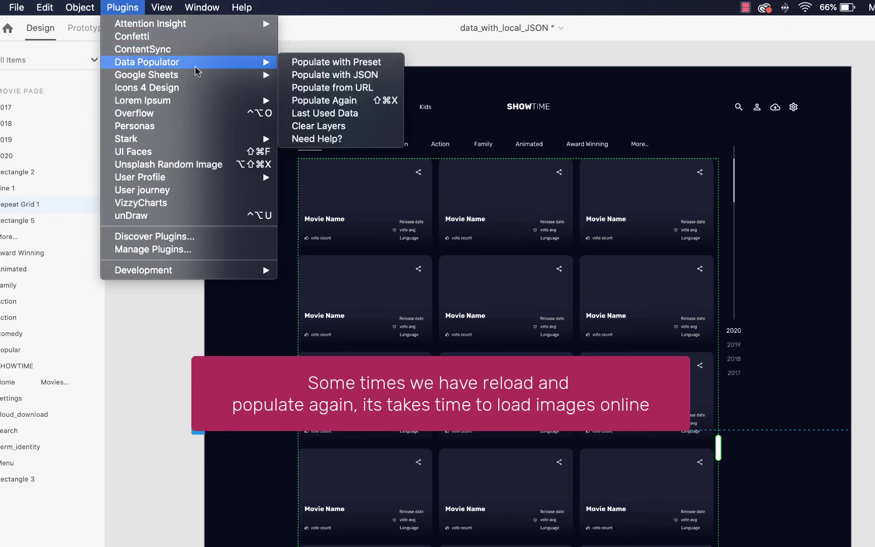
left_click(316, 76)
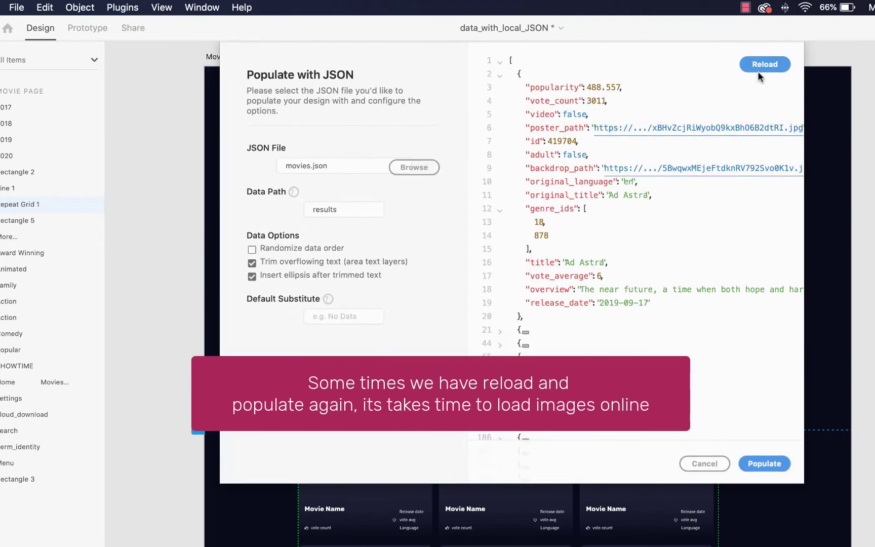
left_click(757, 71)
left_click(758, 466)
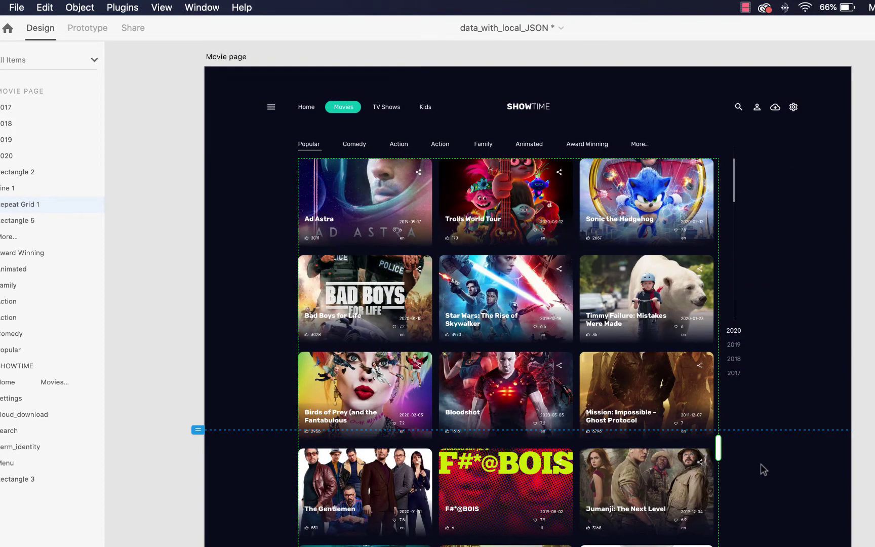
Draw a rectangle filled with the dark page background colour behind the Movie page header.
left_click(762, 463)
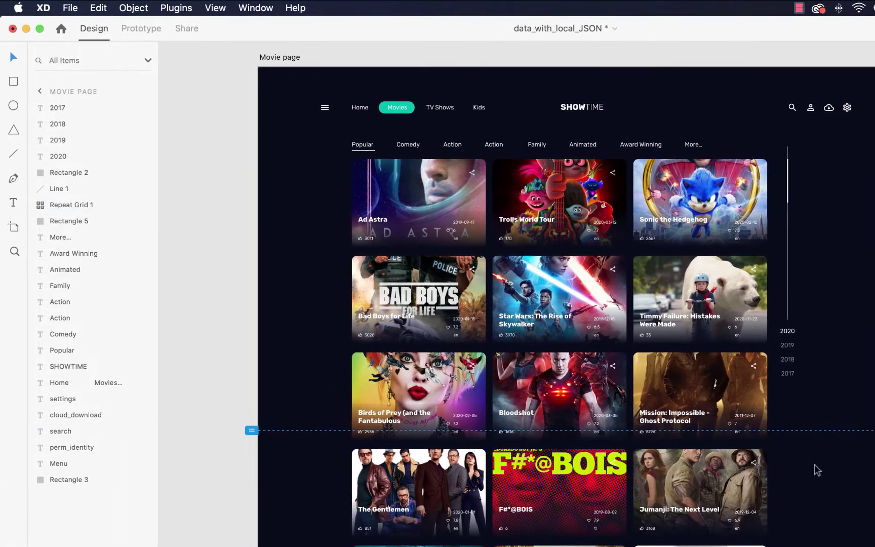
key("super+minus")
key("r")
mouse_move(319, 131)
left_mouse_down()
mouse_move(600, 163)
mouse_move(746, 193)
left_mouse_up()
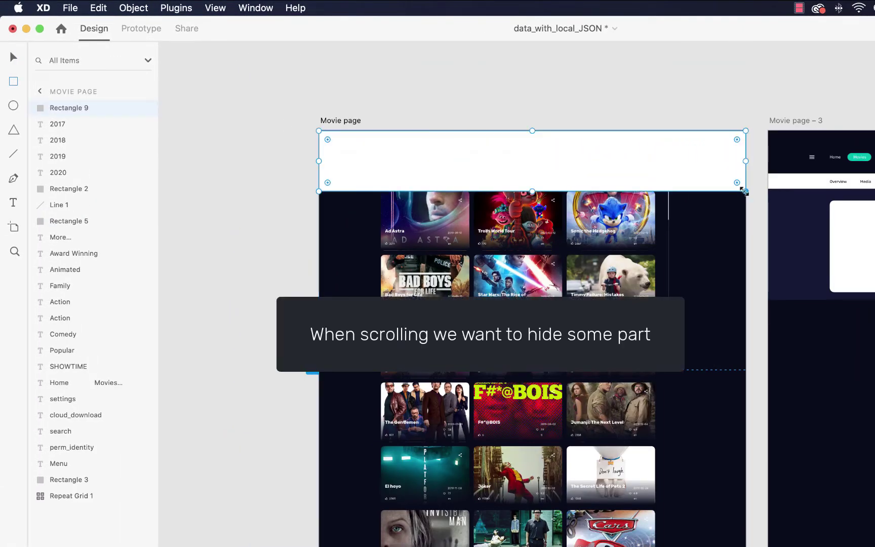
key("v")
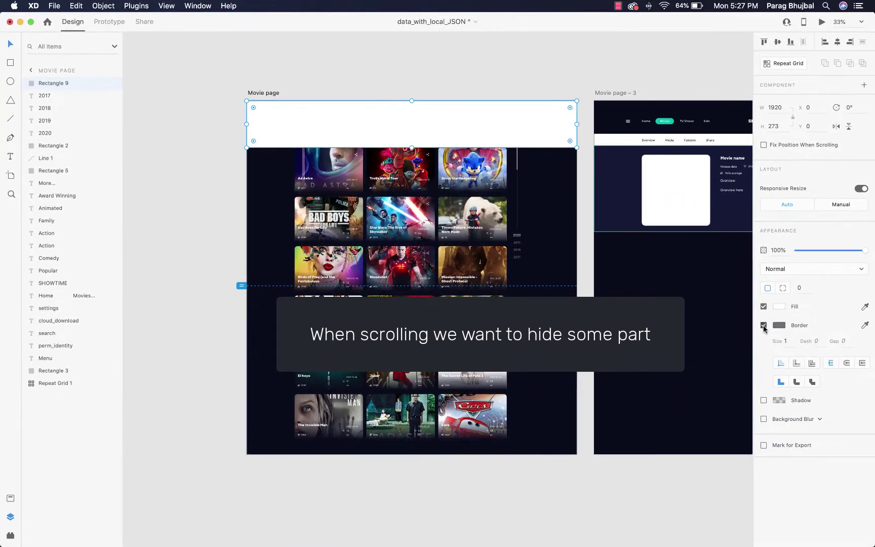
key("super+shift+bracketleft")
left_click(779, 307)
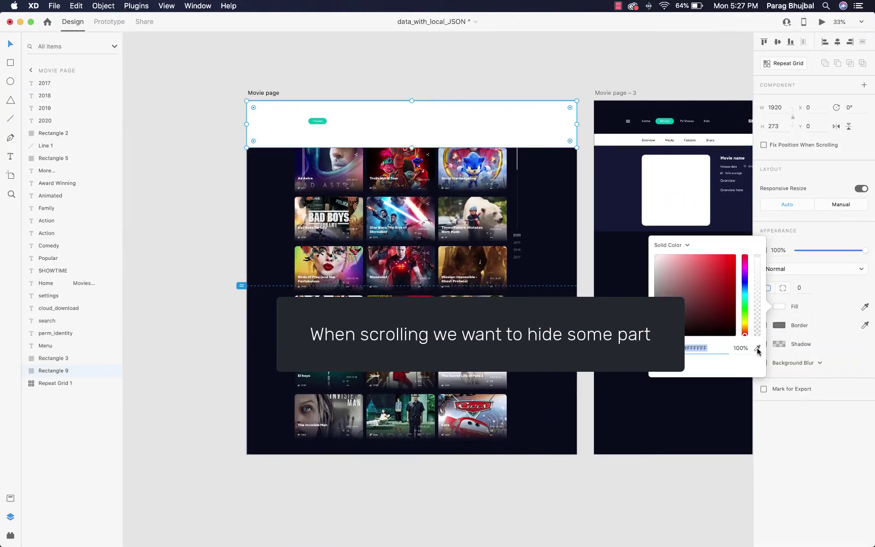
left_click(758, 351)
left_click(263, 209)
left_click(221, 183)
Alt-drag the Movie page artboard below the original to create Movie page – 1.
left_click_drag(212, 80, 578, 145)
left_click_drag(550, 272, 518, 232)
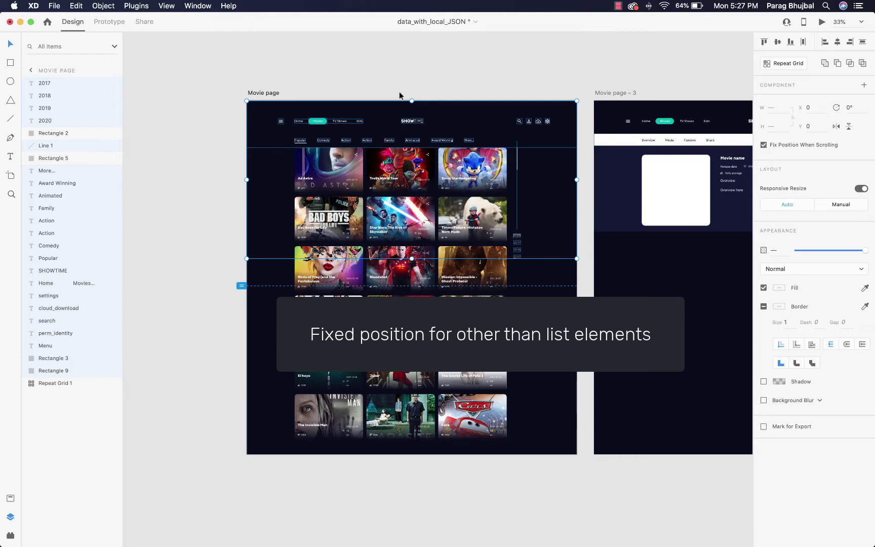
left_click(370, 61)
left_click(266, 94)
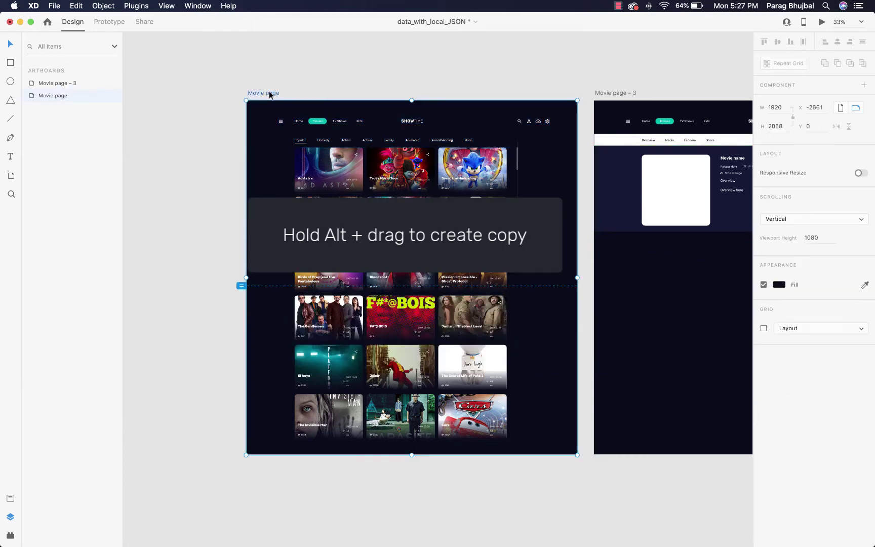
left_click_drag(270, 95, 319, 475)
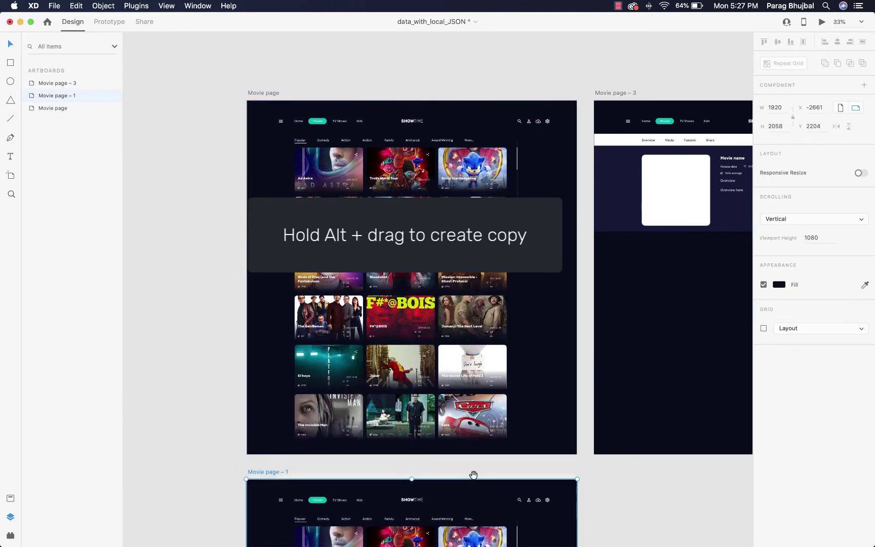
left_click_drag(474, 475, 472, 156)
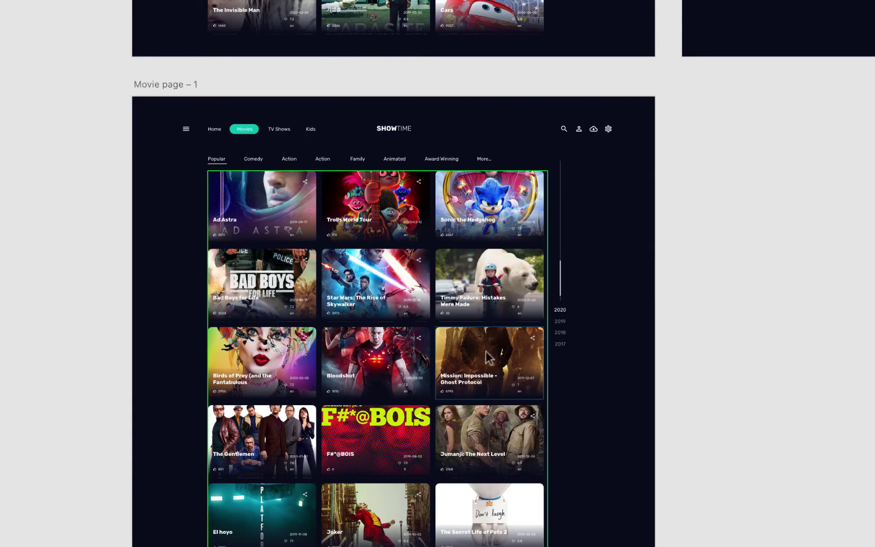
Shift the copy's movie grid up so it starts at The Gentlemen row.
left_click(495, 309)
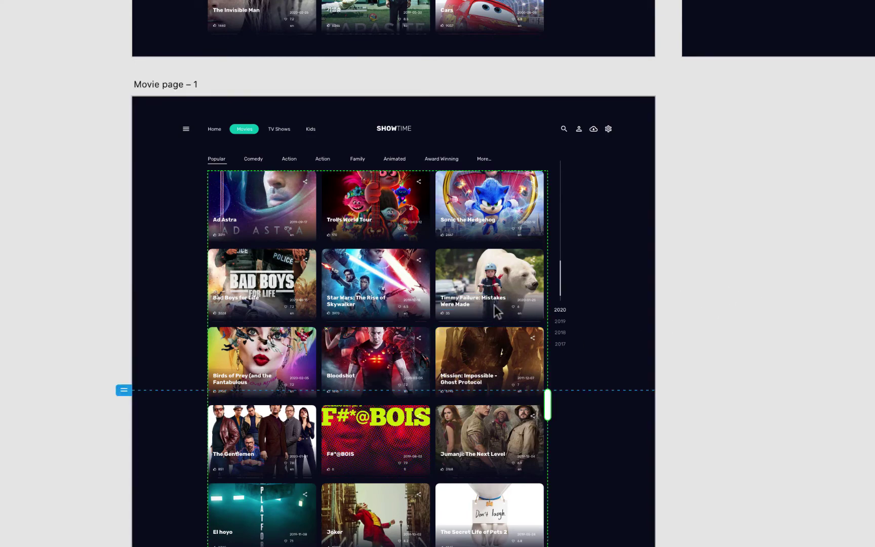
left_click_drag(499, 471, 494, 211)
left_click(747, 305)
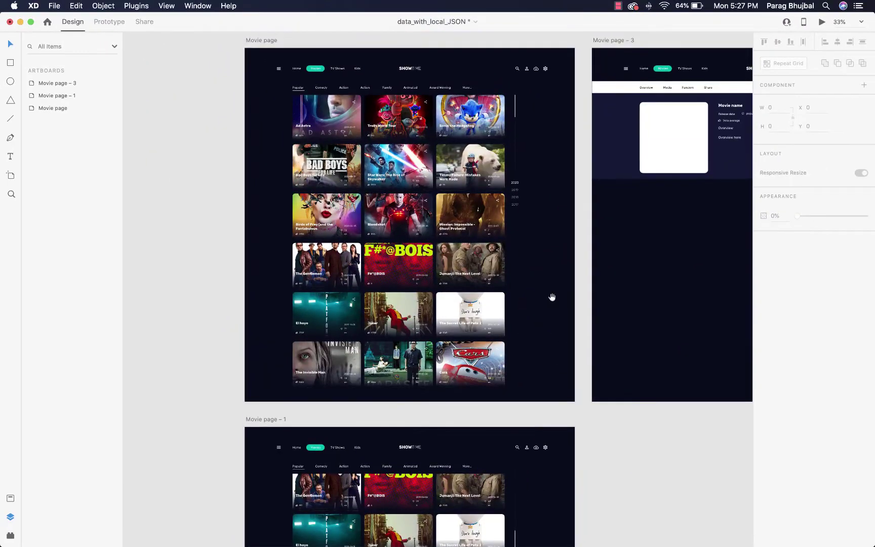
In Prototype mode, wire the Movie page scroll element to the Movie page – 1 artboard.
scroll(552, 297, "up", 2)
left_click(248, 86)
left_click(109, 22)
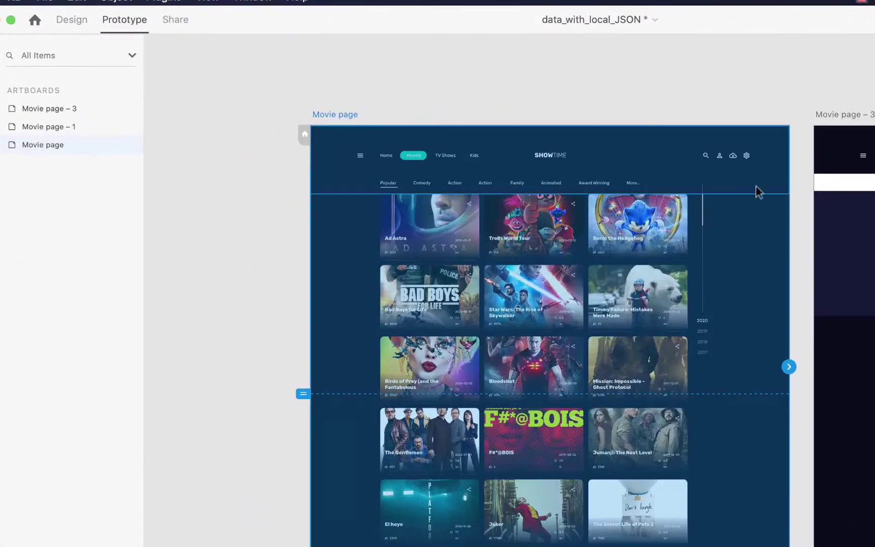
left_click(704, 210)
left_click_drag(703, 210, 768, 332)
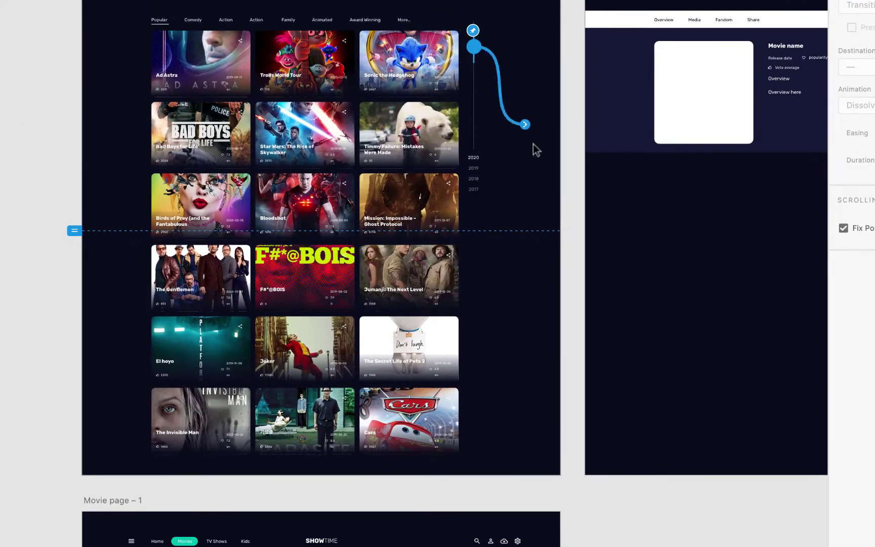
left_click_drag(540, 168, 474, 528)
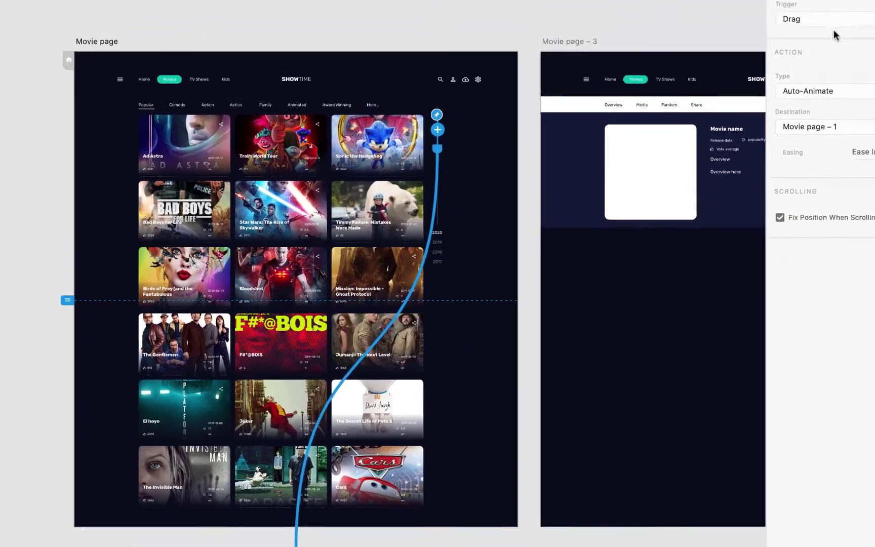
Set the interaction to Drag trigger, Auto-Animate type, destination Movie page – 1.
left_click(829, 18)
left_click(828, 18)
left_click(836, 94)
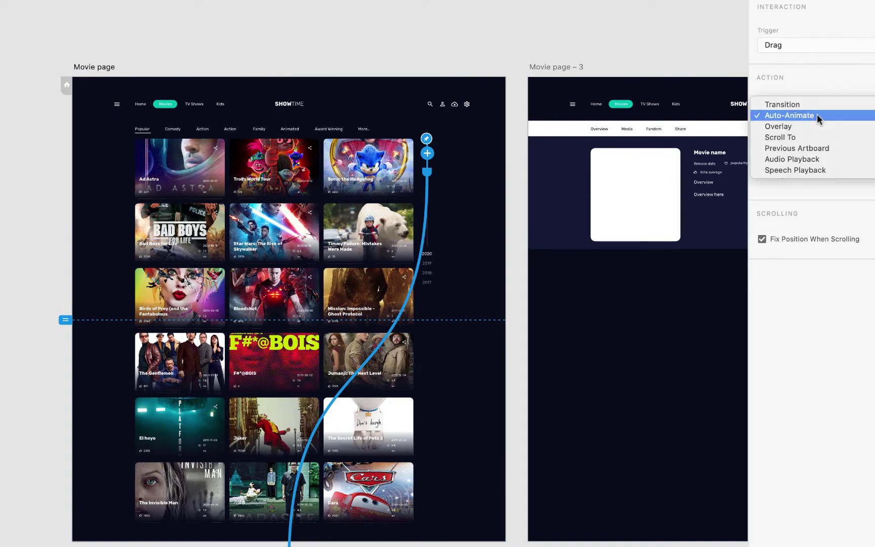
left_click(817, 116)
left_click(818, 150)
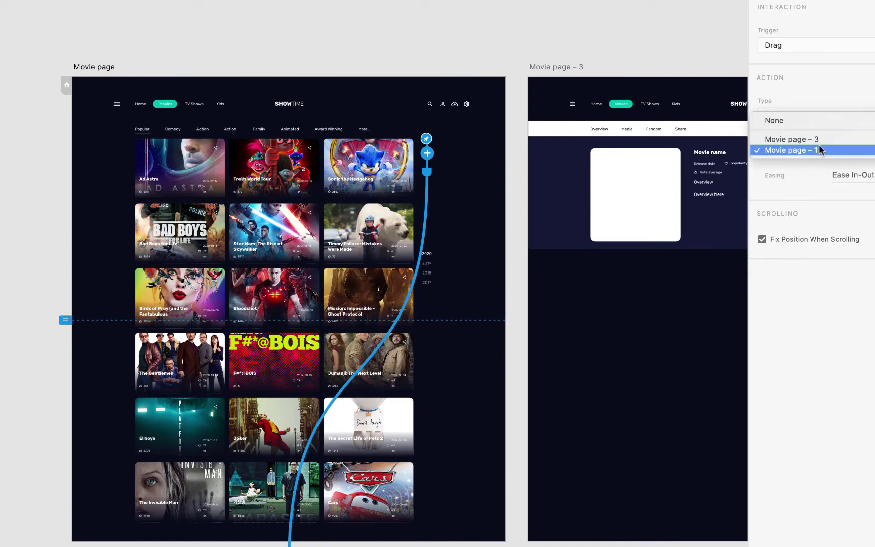
left_click(820, 149)
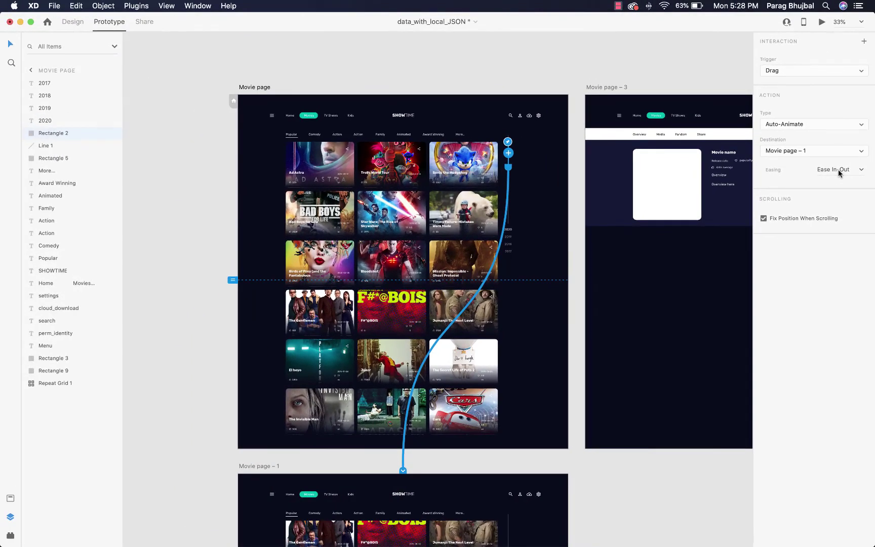
left_click(264, 88)
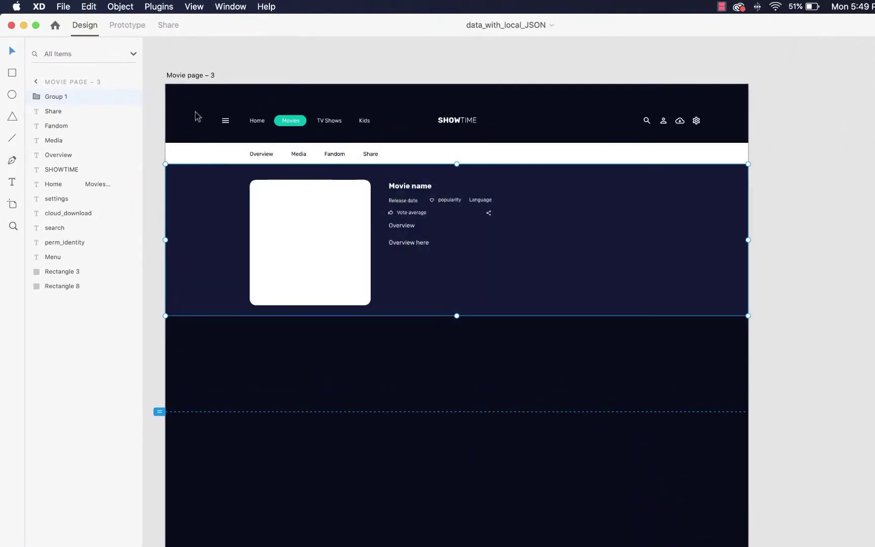
Populate the Movie page – 3 header group with the Ad Astra JSON data.
left_click(158, 6)
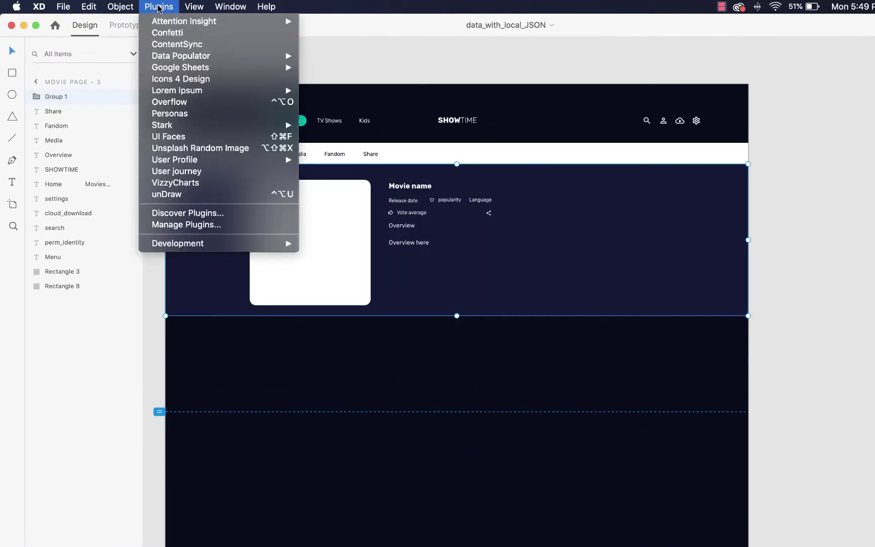
mouse_move(230, 57)
left_click(347, 68)
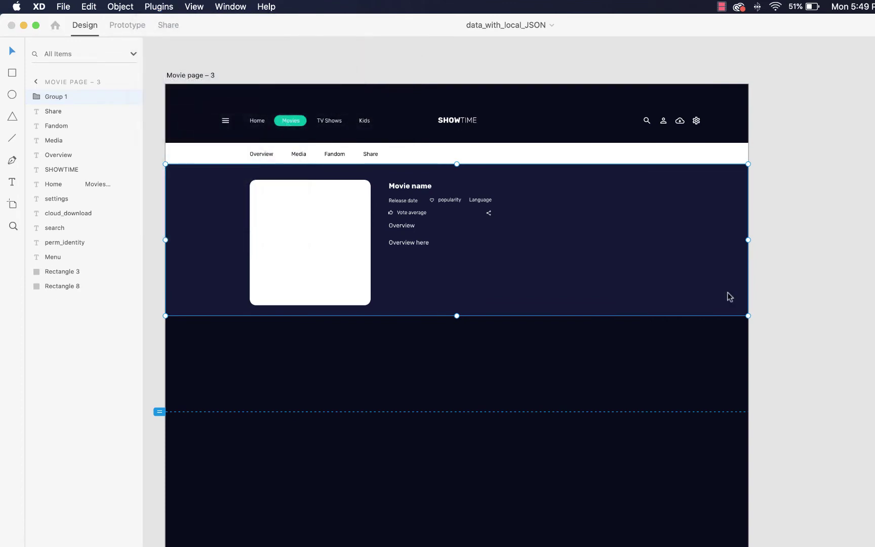
left_click(731, 417)
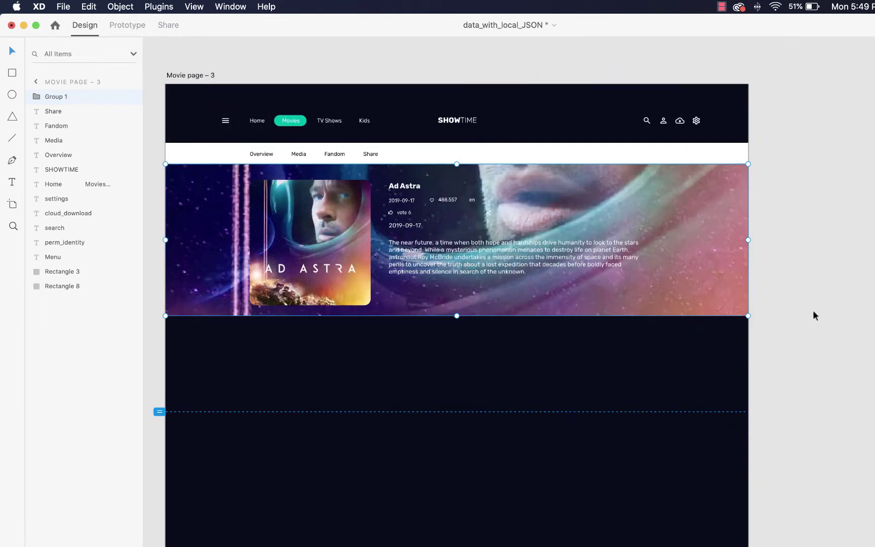
Fade the header's background image to about 11% opacity and save the document.
key("2")
key("7")
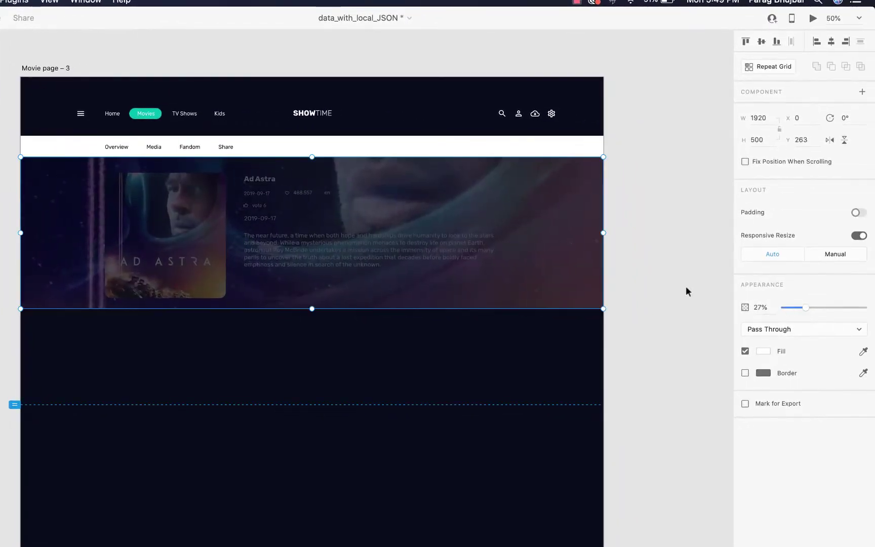
key("super+z")
double_click(548, 223)
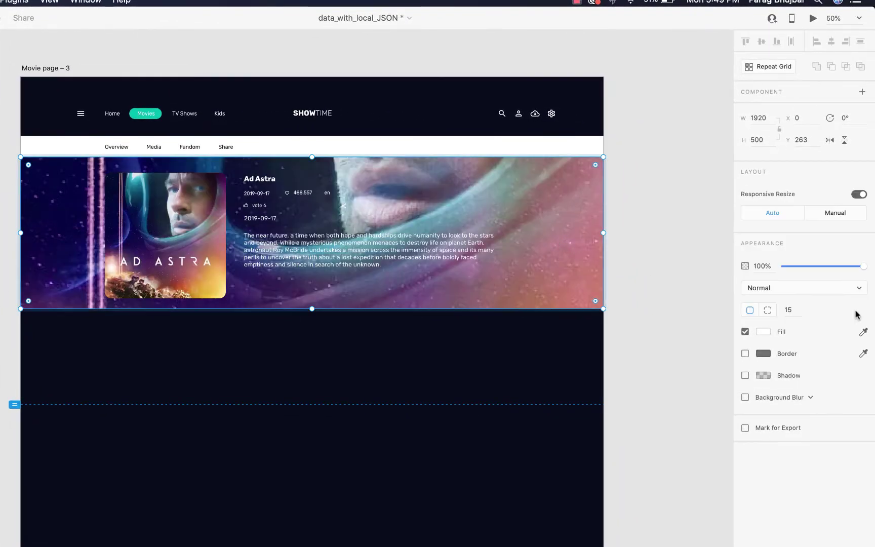
left_click_drag(830, 269, 799, 267)
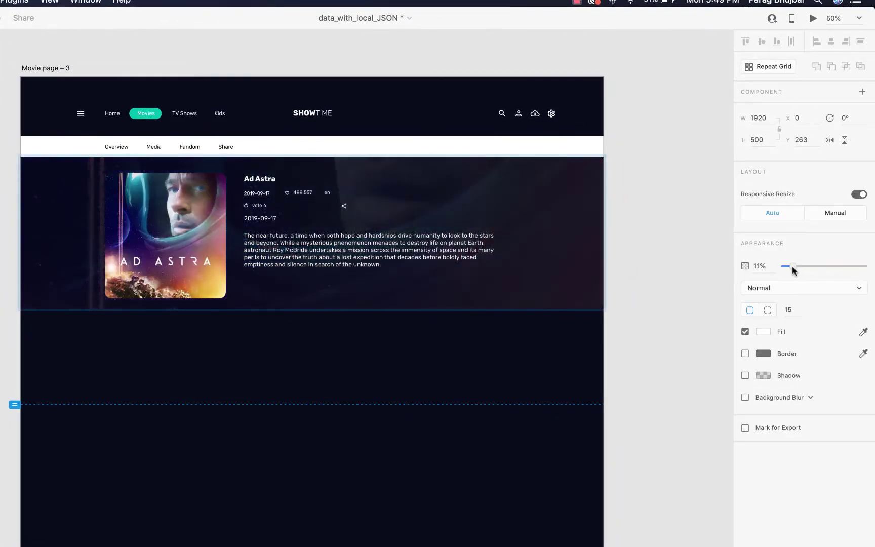
left_click(674, 279)
key("super+s")
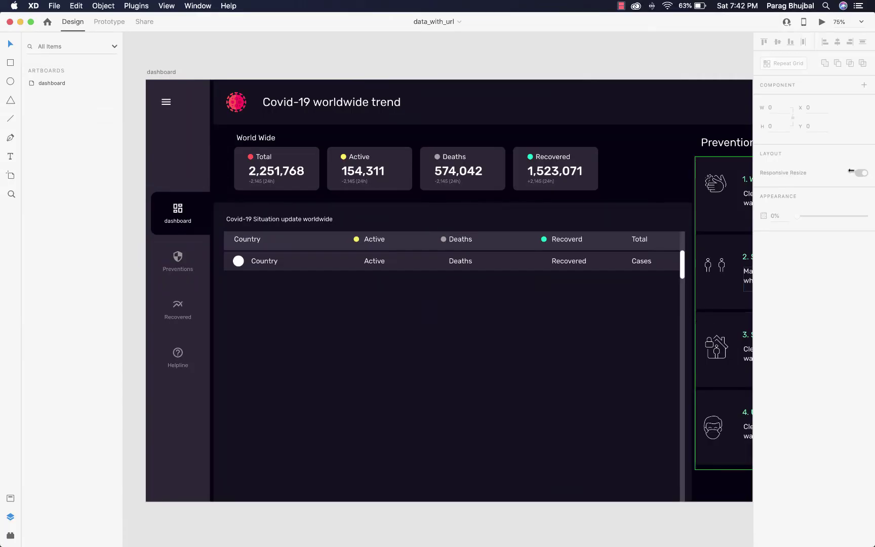
Open a full-size Desktop Preview of the data_with_url Covid-19 dashboard.
left_click(821, 22)
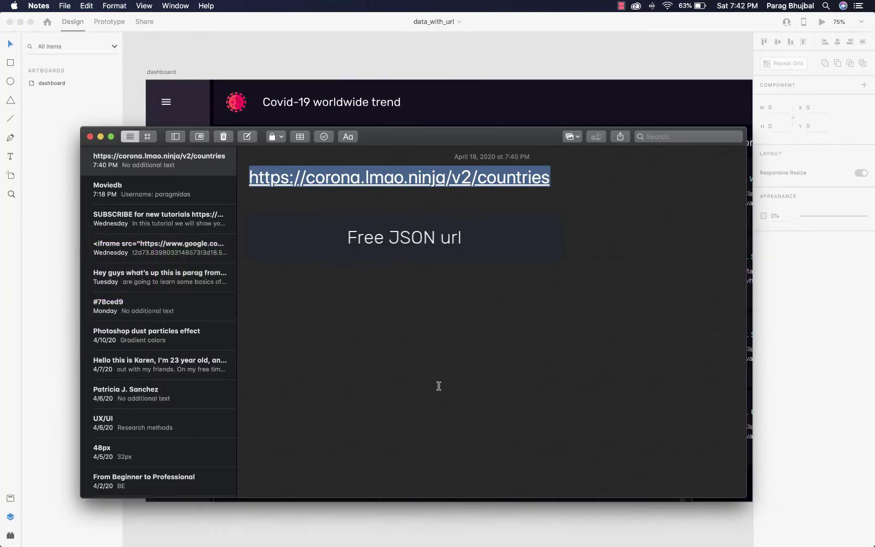
key("Right")
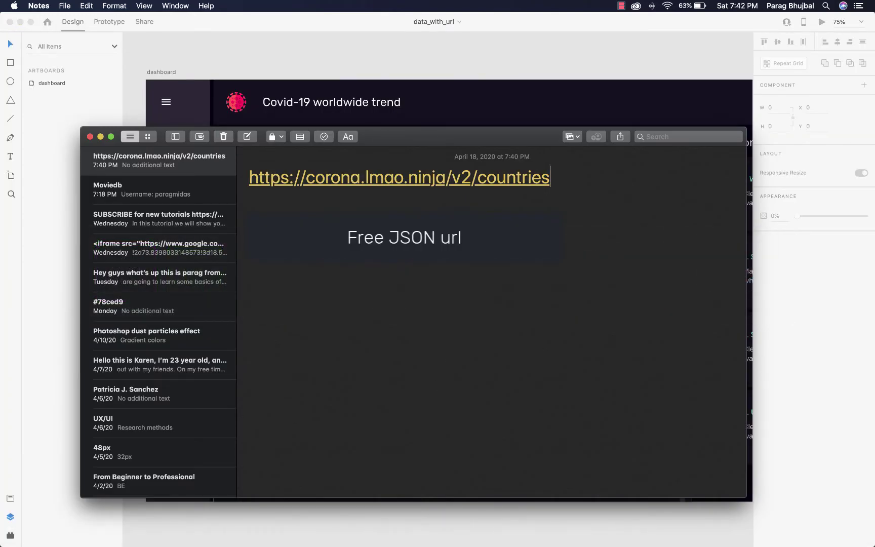
left_click_drag(569, 186, 248, 177)
key("super+c")
key("super+Tab")
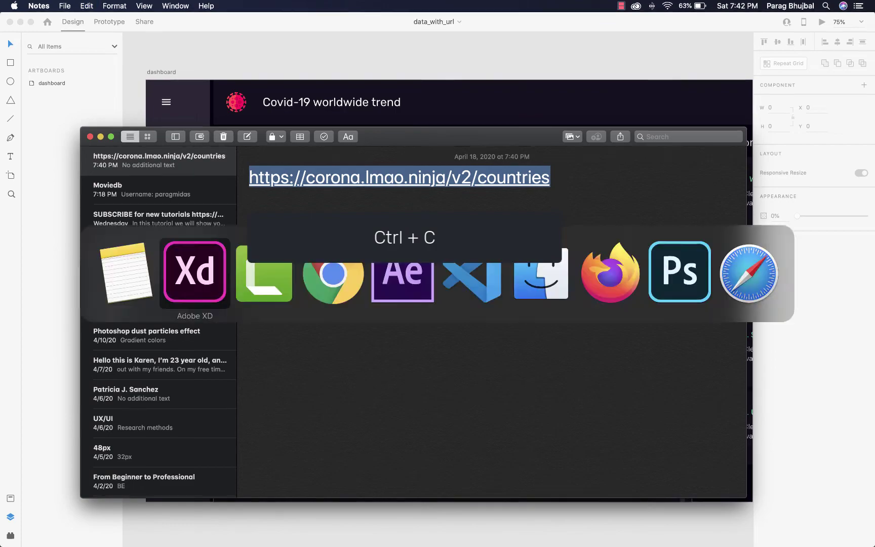
key("super+t")
key("super+v")
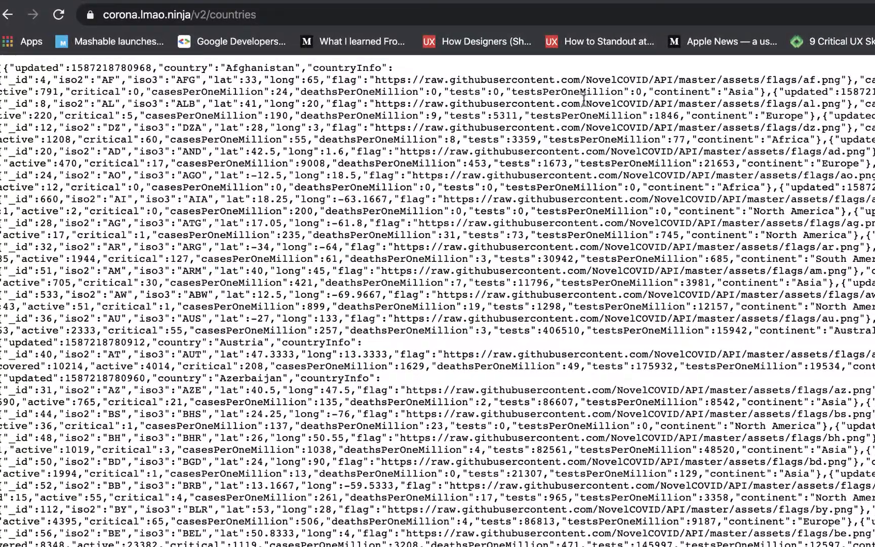
Highlight the first record's flag field in the raw countries JSON.
left_click_drag(326, 80, 869, 80)
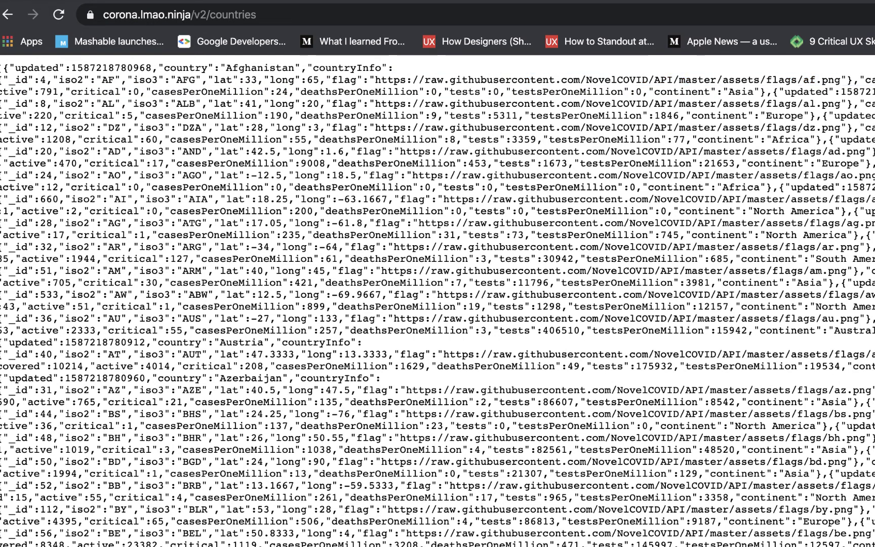
Load the countries API URL into Data Populator's Populate from URL for the table's Country row.
key("super+Tab")
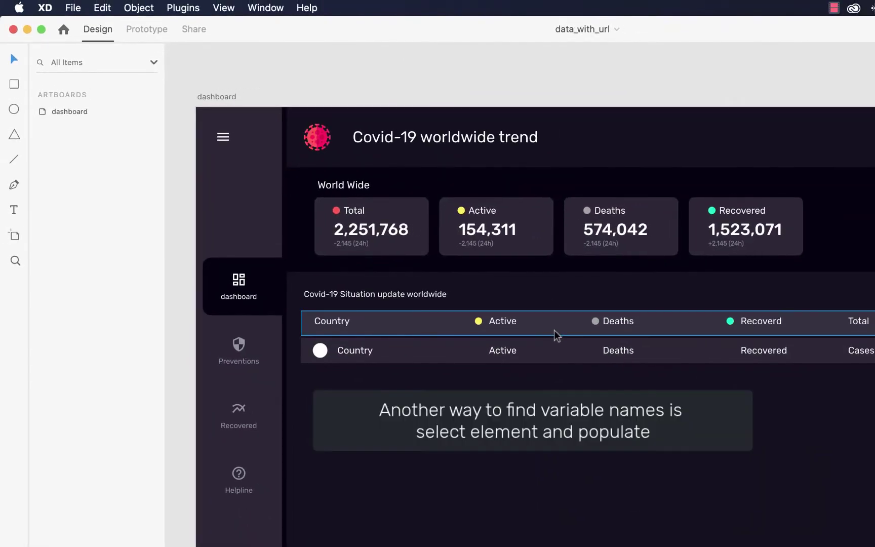
left_click(408, 353)
left_click(183, 7)
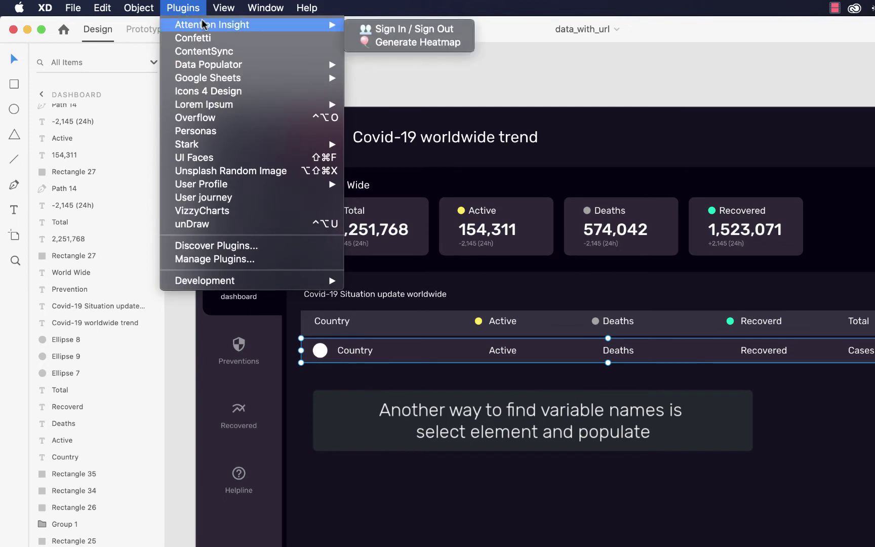
mouse_move(248, 63)
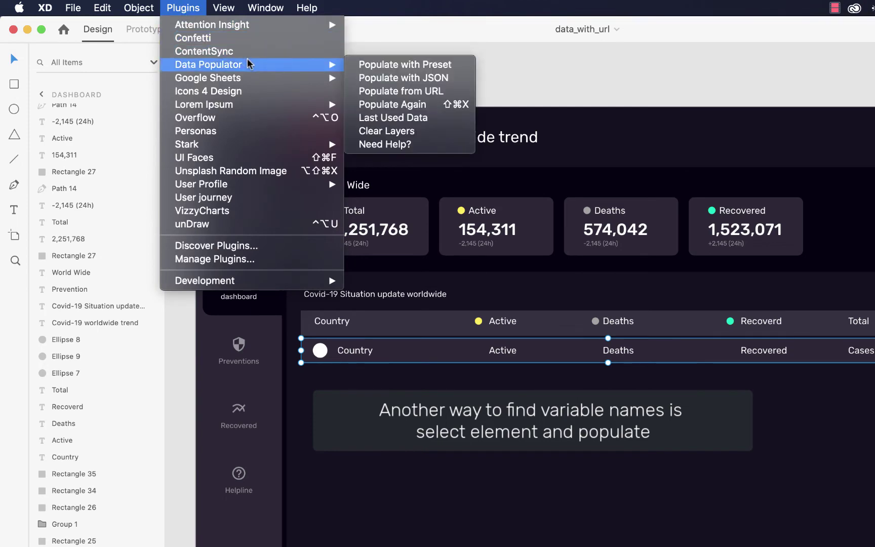
left_click(449, 94)
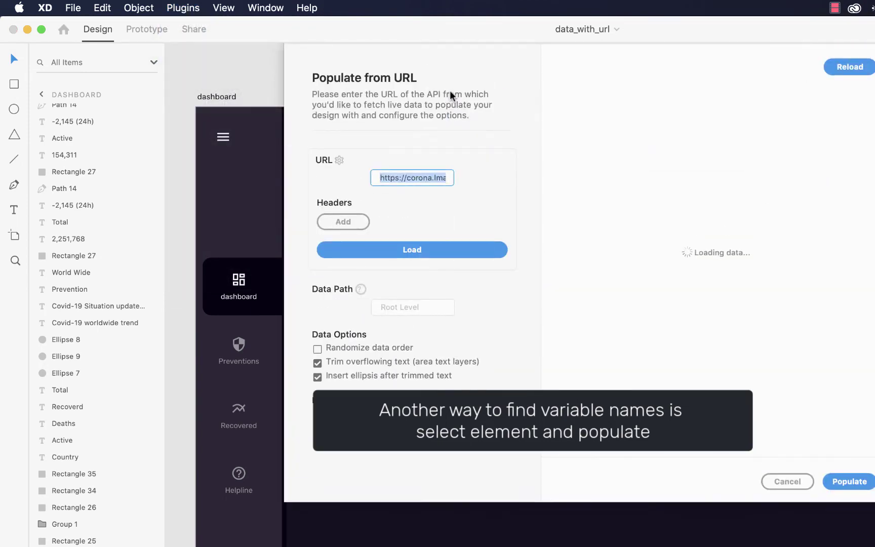
left_click(390, 178)
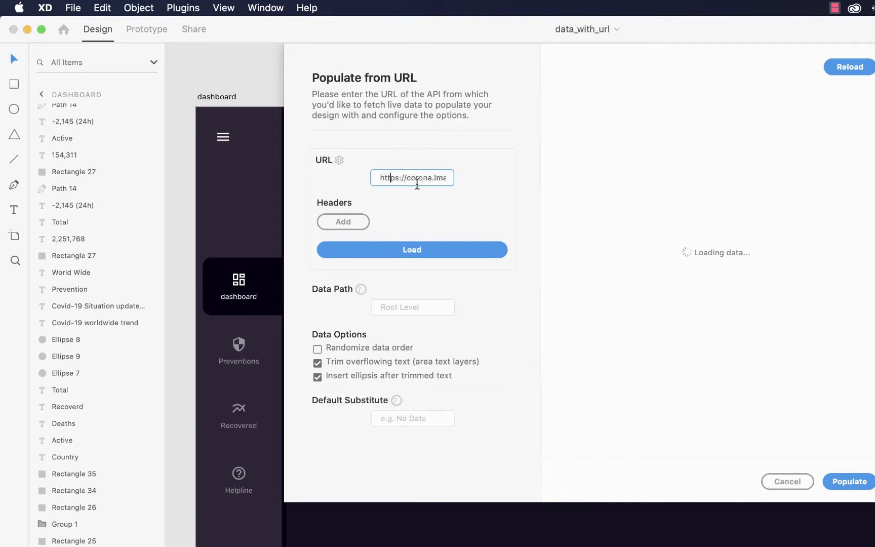
key("super+a")
key("super+v")
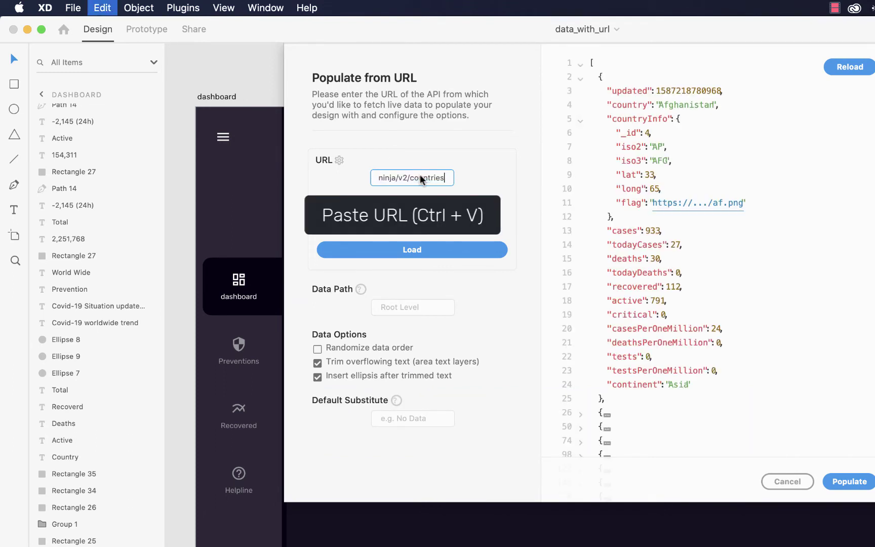
left_click(419, 250)
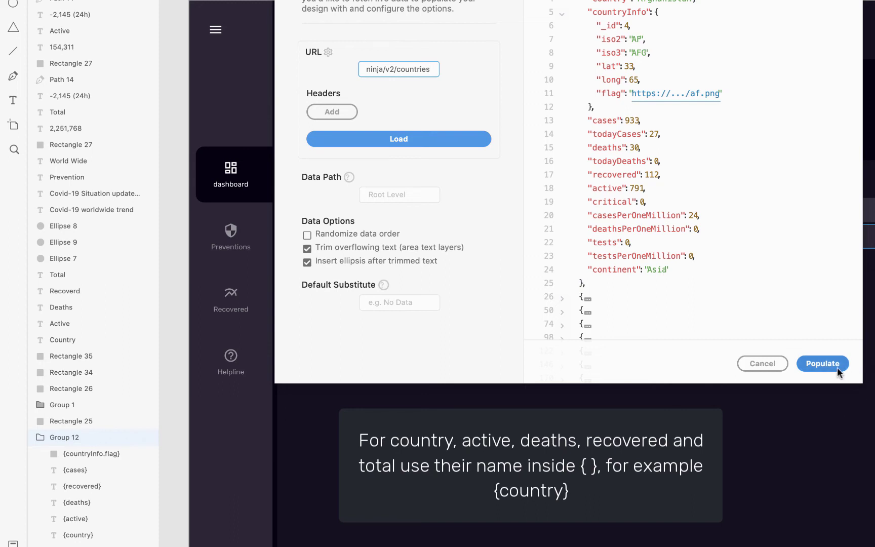
left_click(825, 363)
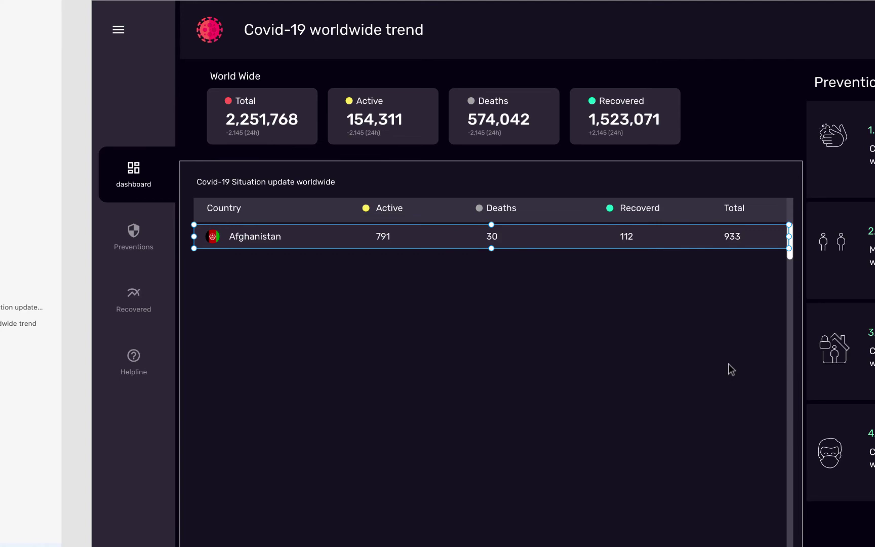
key("ctrl+z")
left_click_drag(487, 249, 618, 271)
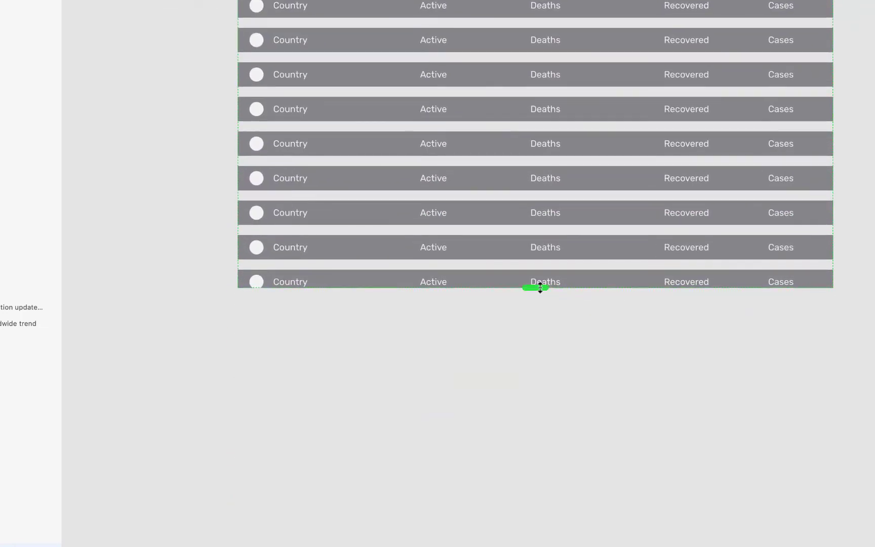
left_click_drag(536, 287, 557, 320)
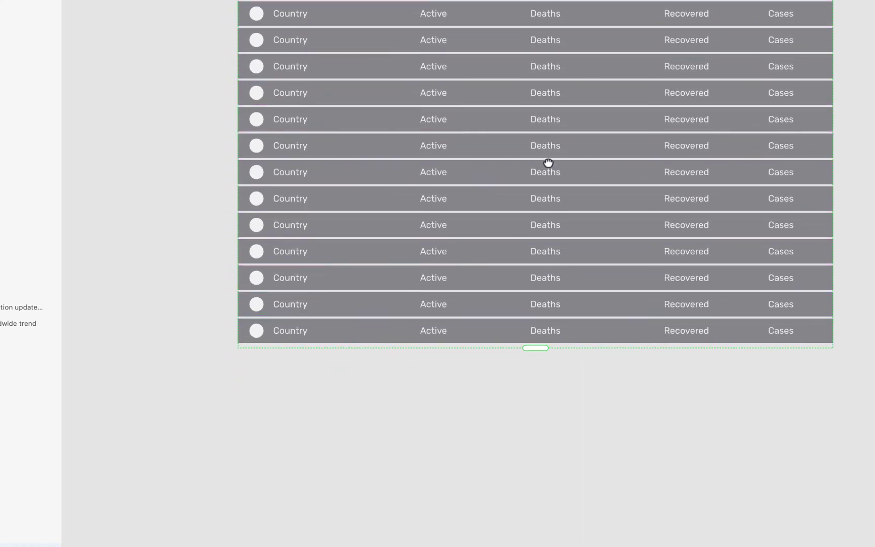
scroll(548, 166, "up", 10)
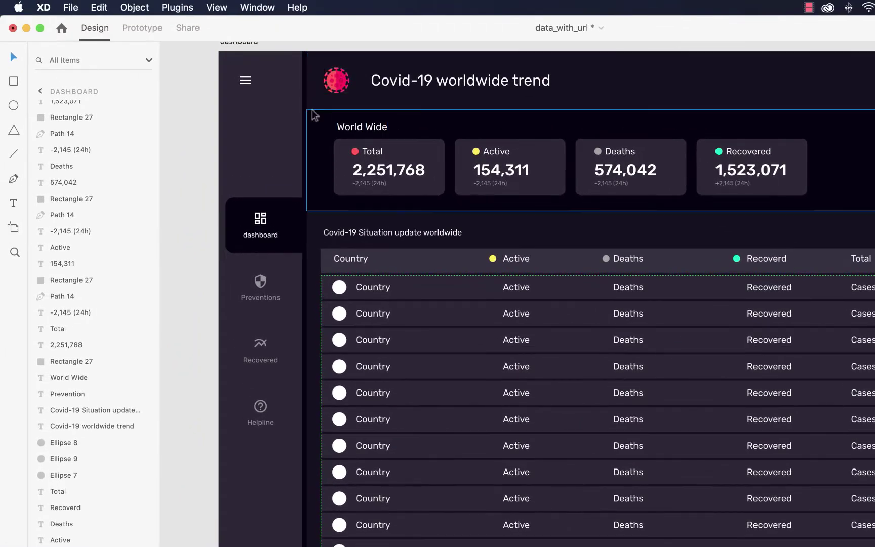
Populate the table rows from the COVID API URL with live country figures and flags.
left_click(177, 7)
mouse_move(249, 70)
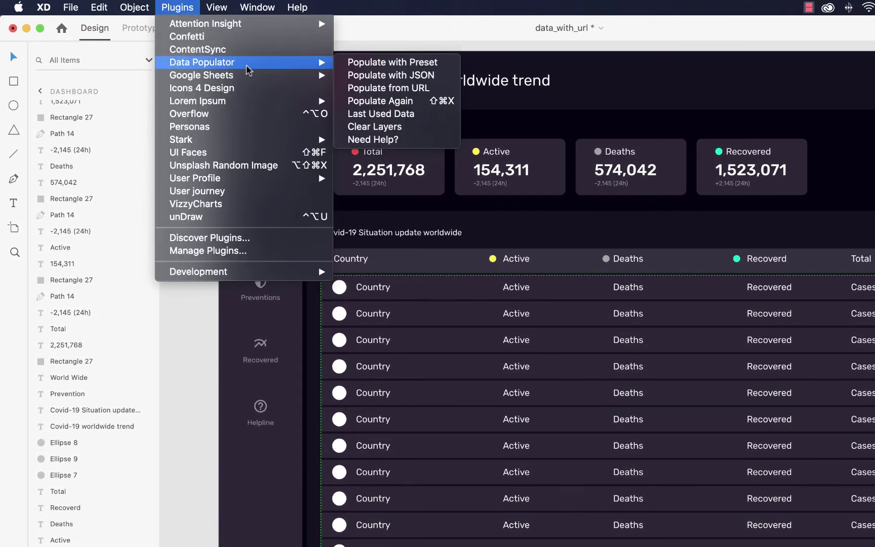
left_click(400, 89)
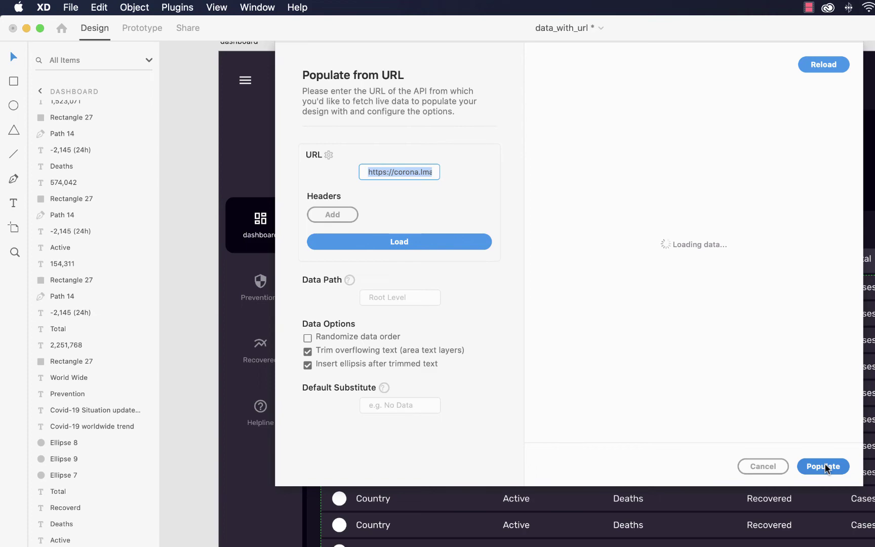
left_click(824, 467)
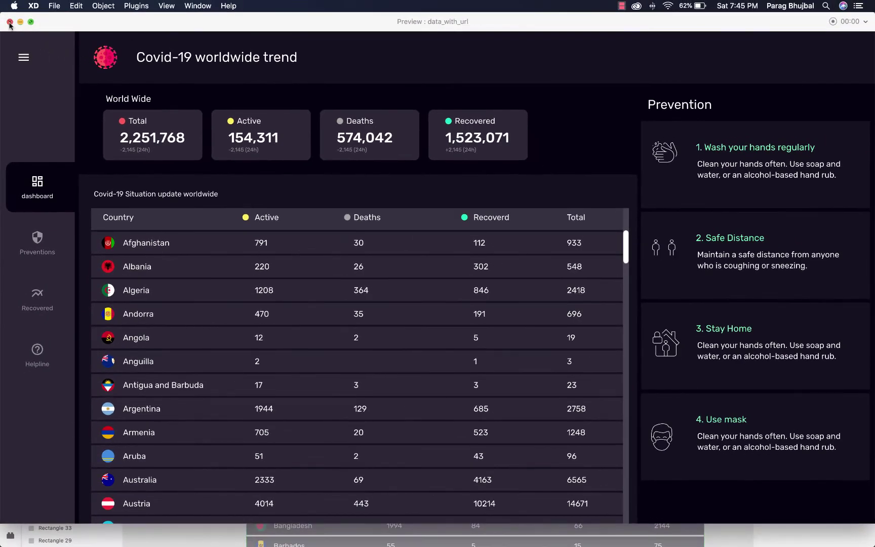
Leave the preview and pin the title and stat elements with Fix Position When Scrolling.
left_click(10, 21)
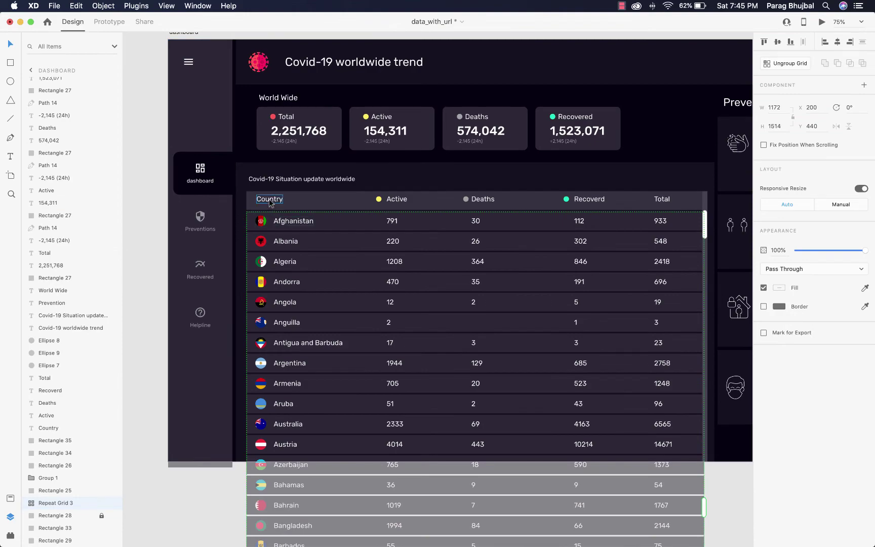
key("super+minus")
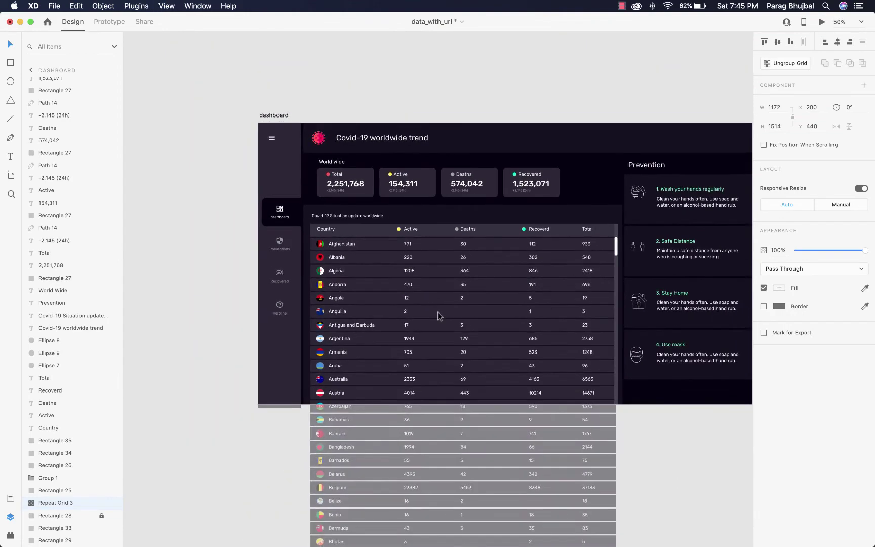
double_click(457, 177)
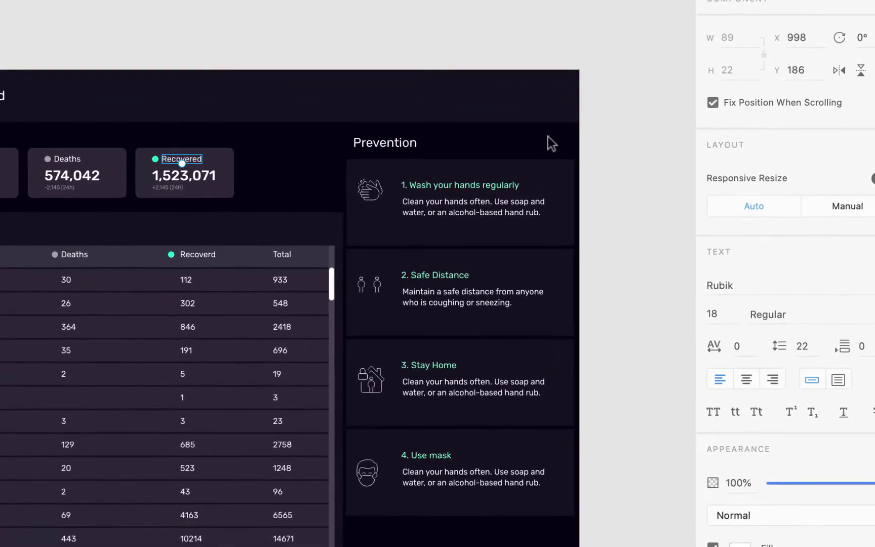
left_click_drag(0, 51, 647, 209)
left_click_drag(710, 184, 711, 184)
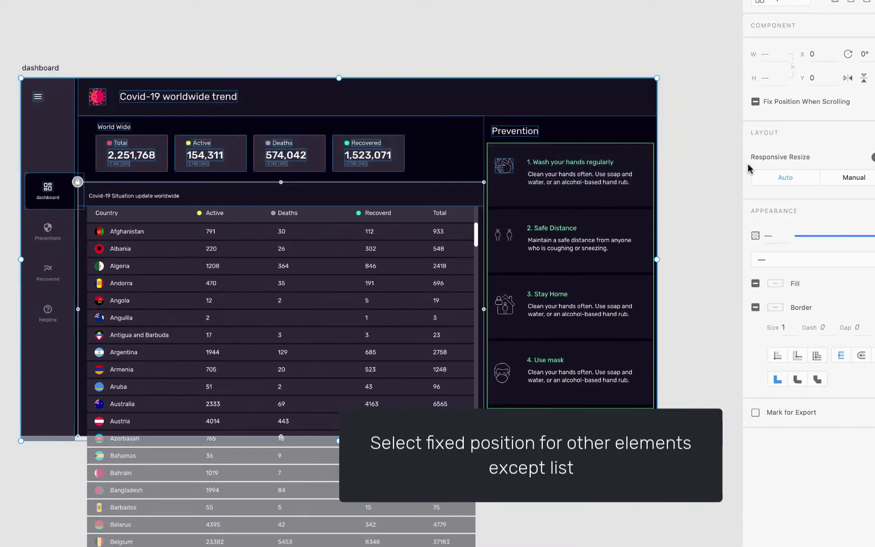
left_click(806, 104)
Also pin the sidebar, Prevention cards and table header, leaving the country list unpinned.
left_click(48, 238)
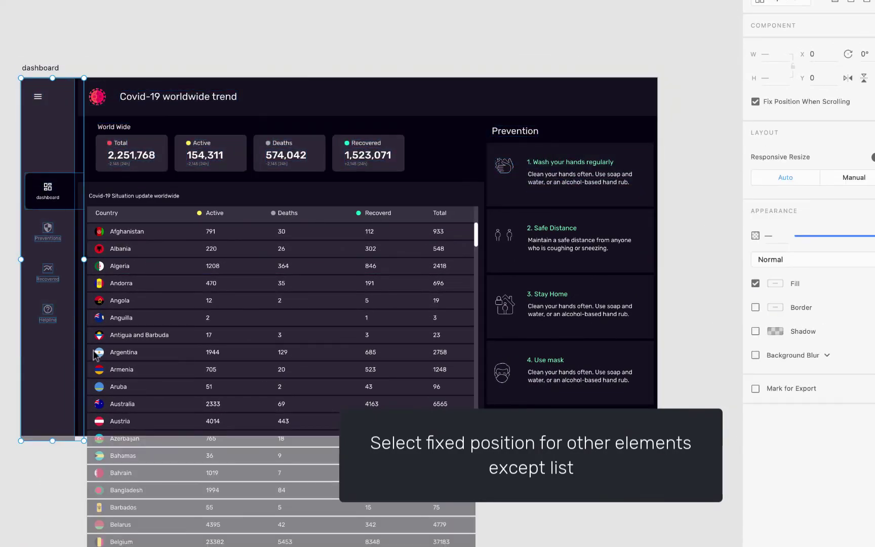
left_click_drag(638, 431, 736, 140)
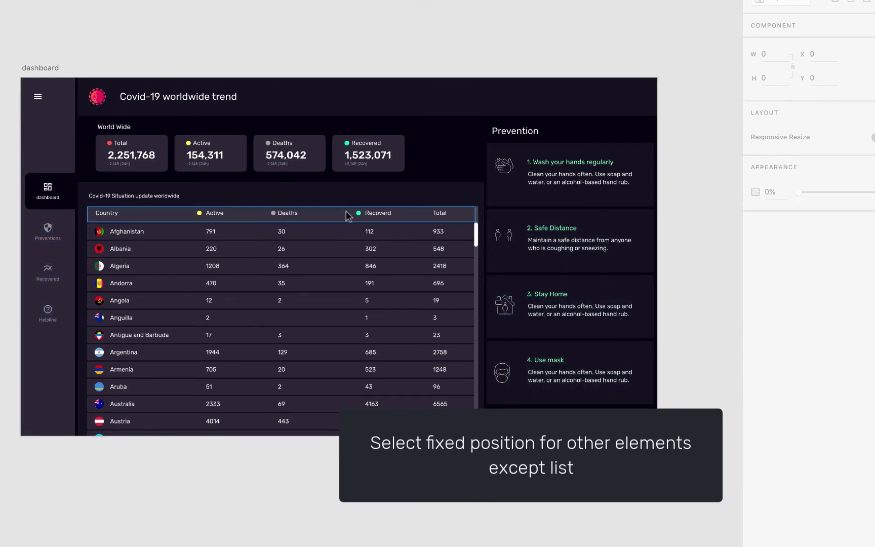
left_click(355, 215)
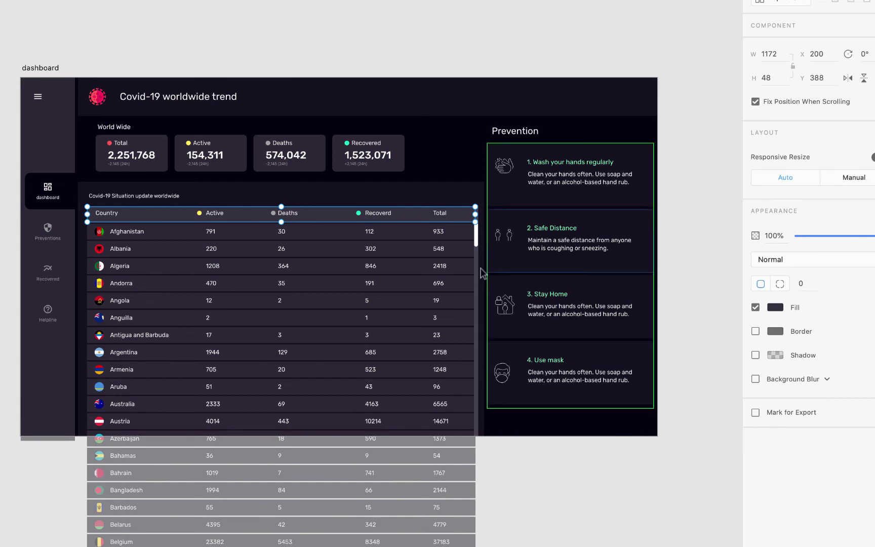
left_click(368, 257)
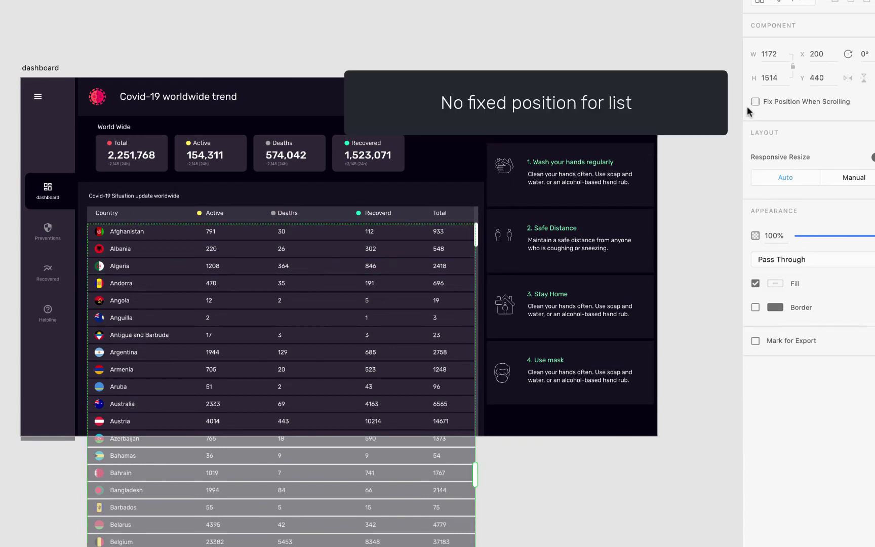
left_click(667, 241)
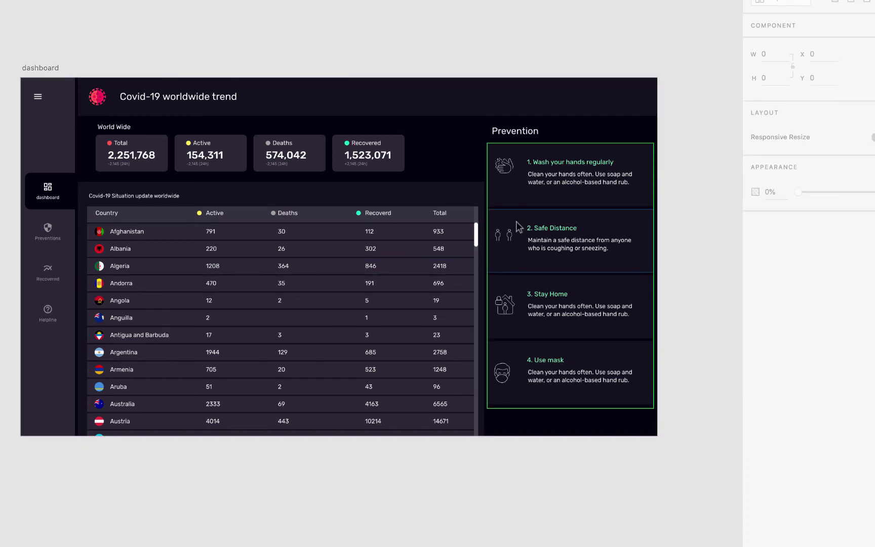
left_click(52, 68)
Duplicate the dashboard artboard as dashboard – 1 just below the original.
left_click_drag(52, 68, 139, 444)
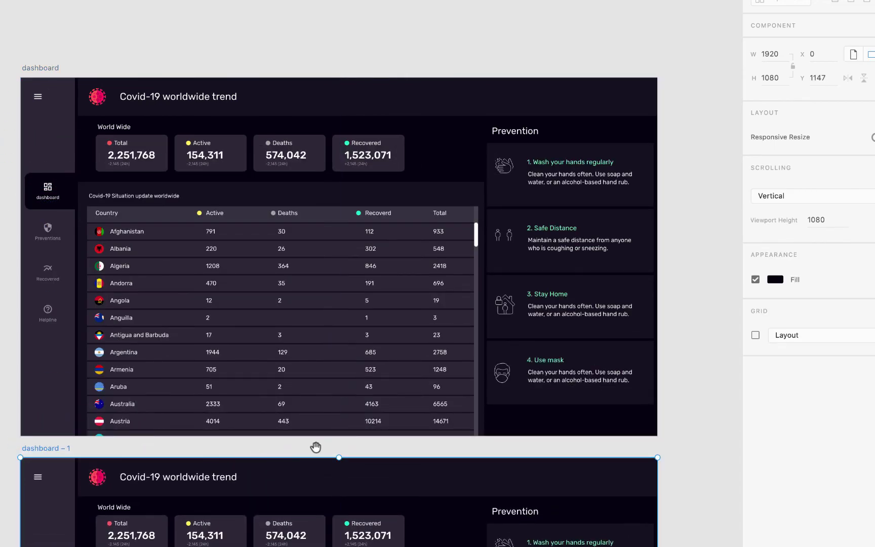
scroll(319, 449, "down", 10)
scroll(197, 18, "up", 1)
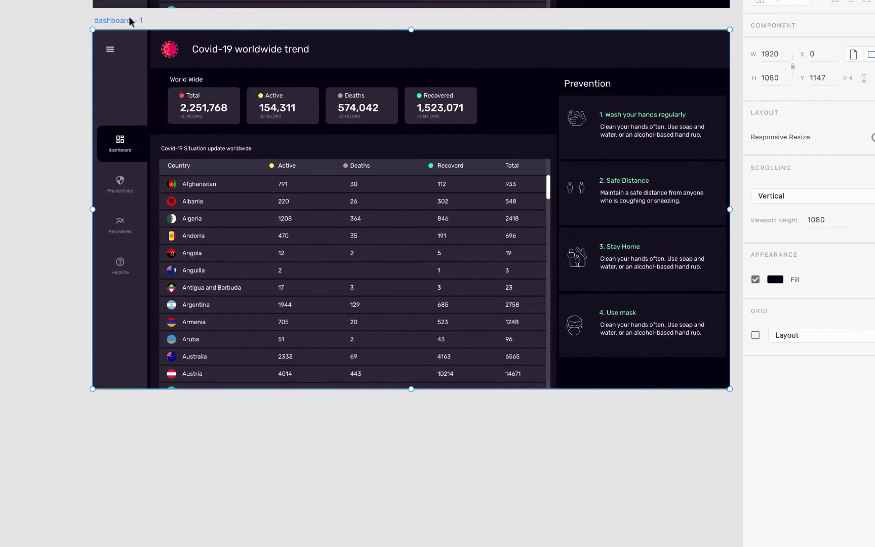
left_click_drag(130, 22, 150, 123)
left_click(150, 124)
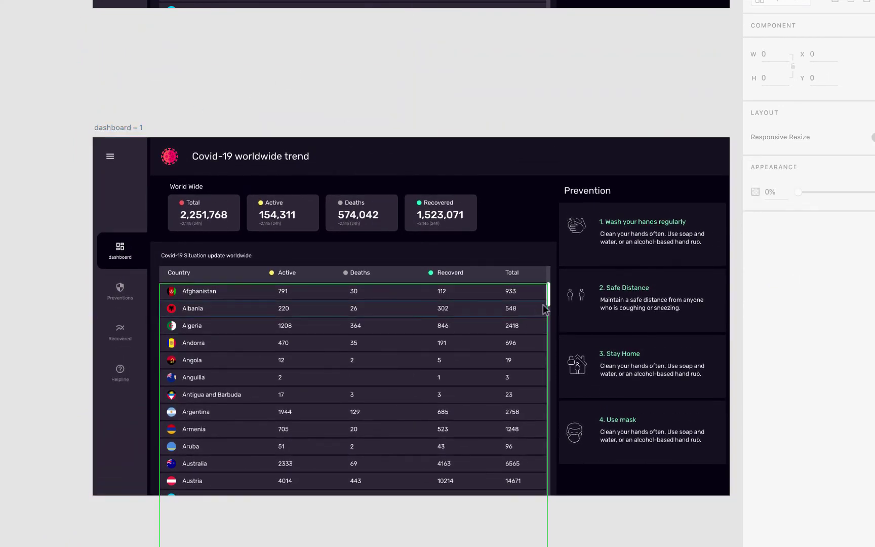
Shift the copy's country list rows up so the list begins at Belarus.
left_click_drag(550, 302, 566, 475)
left_click(609, 531)
left_click_drag(454, 469, 442, 178)
left_click(67, 94)
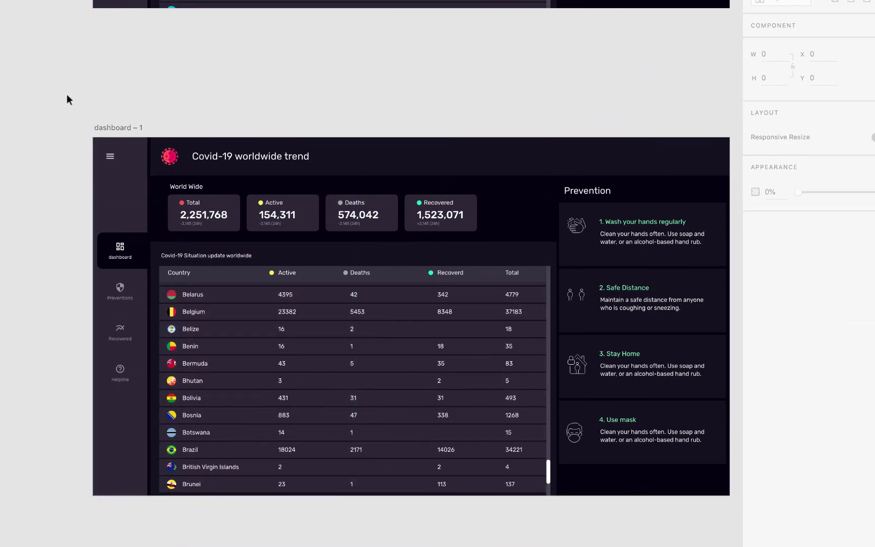
Move dashboard – 1 closer under the original and nudge the original table's rows upward.
left_click_drag(352, 112, 298, 350)
left_click_drag(84, 425, 12, 344)
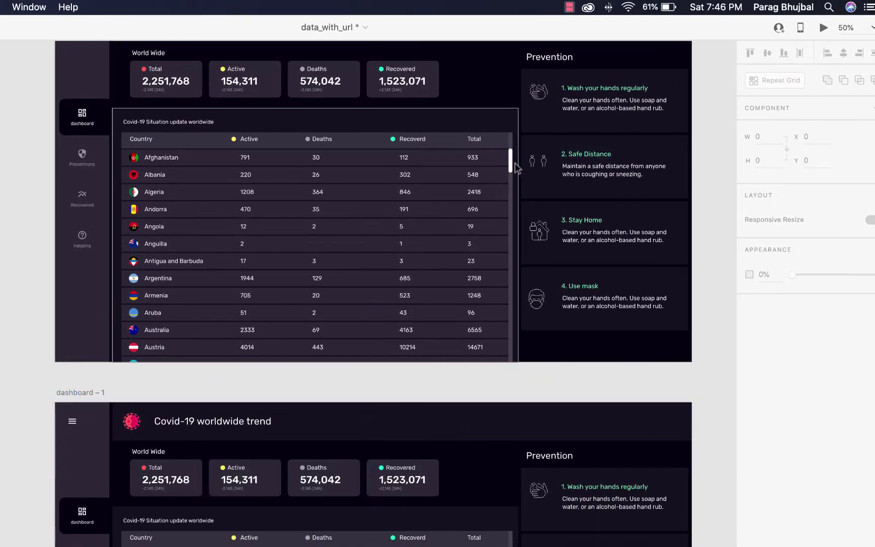
left_click(295, 116)
left_click(284, 120, "shift")
left_click_drag(231, 238, 219, 162)
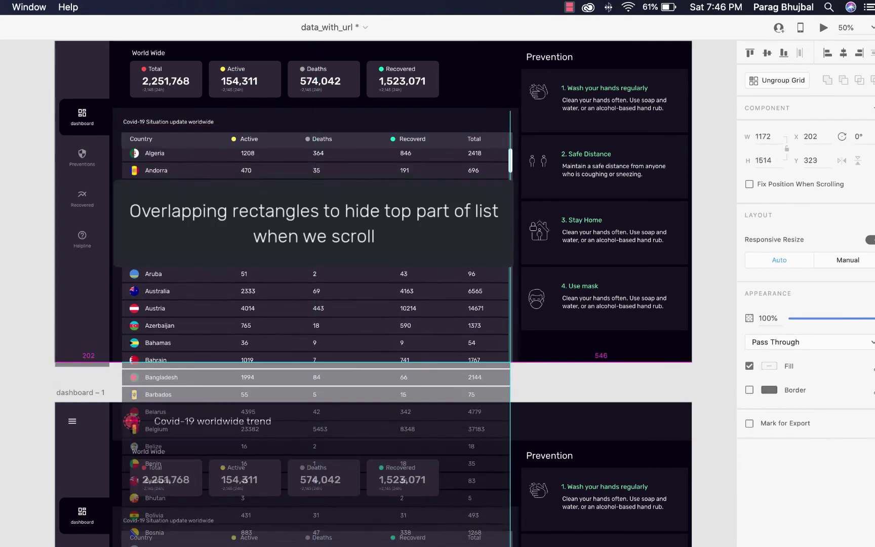
Undo the row move and, in Prototype mode, link the country list to dashboard – 1.
key("ctrl+z")
left_click(86, 209)
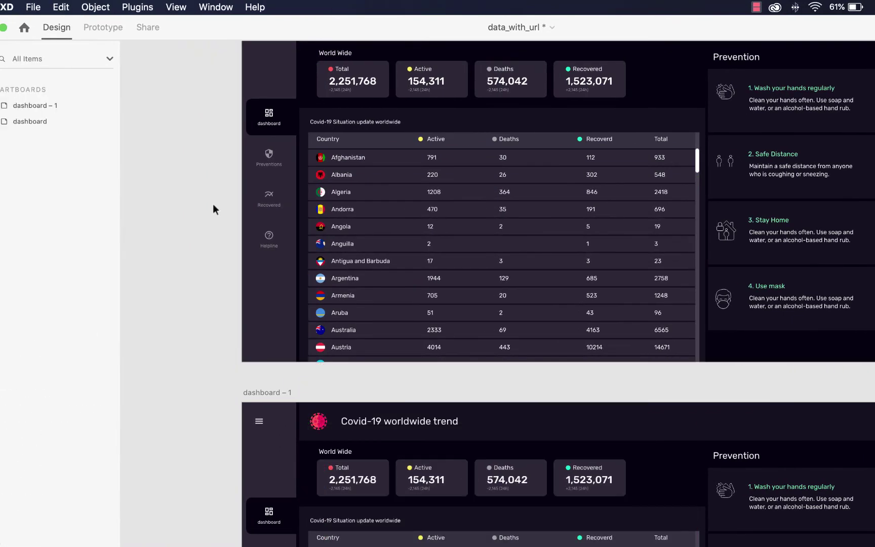
left_click(103, 27)
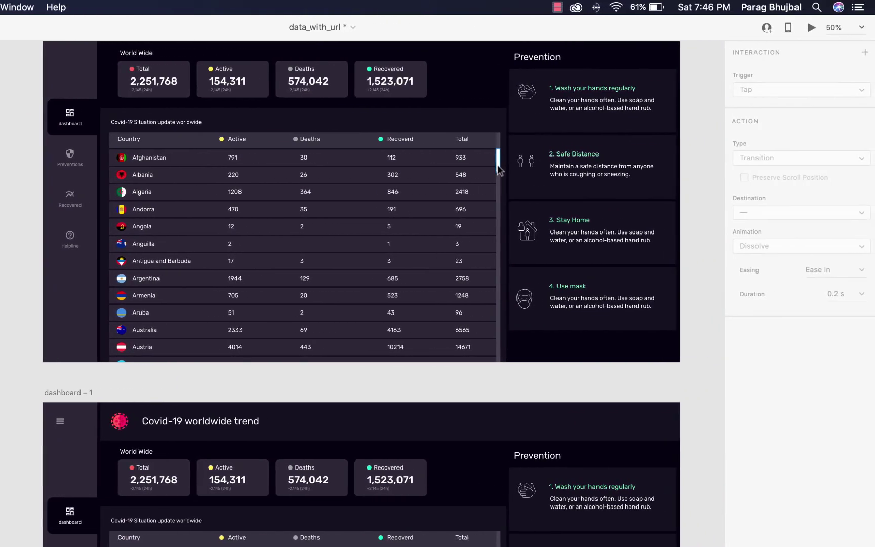
left_click(698, 170)
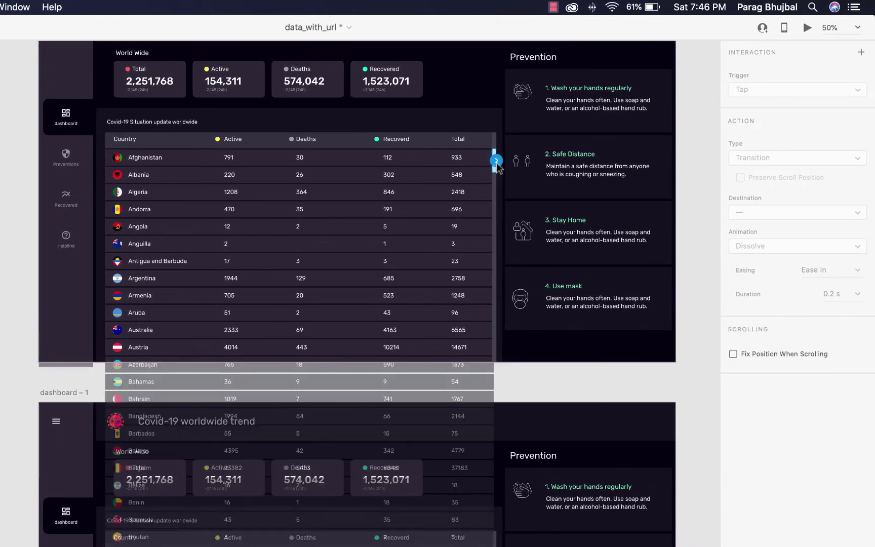
left_click_drag(497, 160, 583, 431)
Set the Auto-Animate interaction's trigger to Drag with Ease In-Out easing.
left_click(788, 89)
left_click(782, 102)
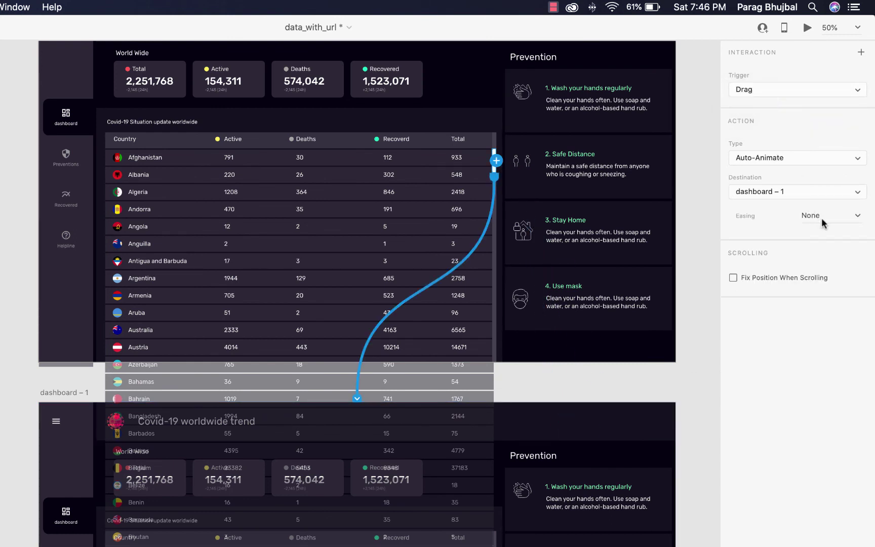
left_click(852, 221)
left_click(858, 219)
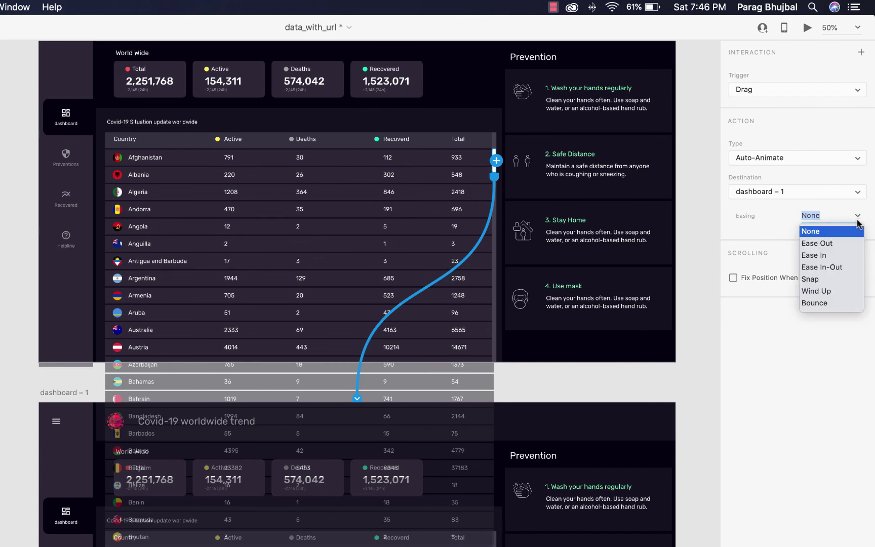
left_click(843, 267)
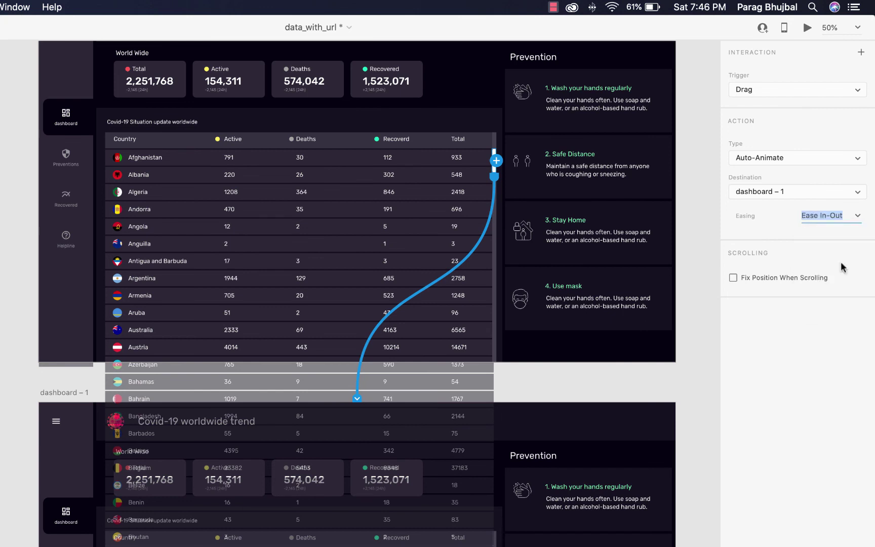
Preview the dashboard prototype in full screen.
left_click(24, 167)
scroll(208, 203, "up", 3)
scroll(207, 203, "right", 2)
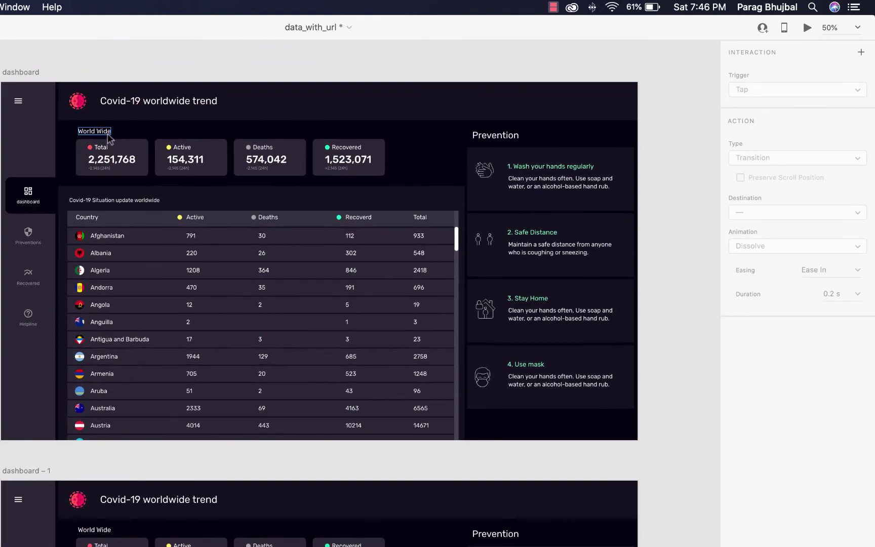
left_click(34, 75)
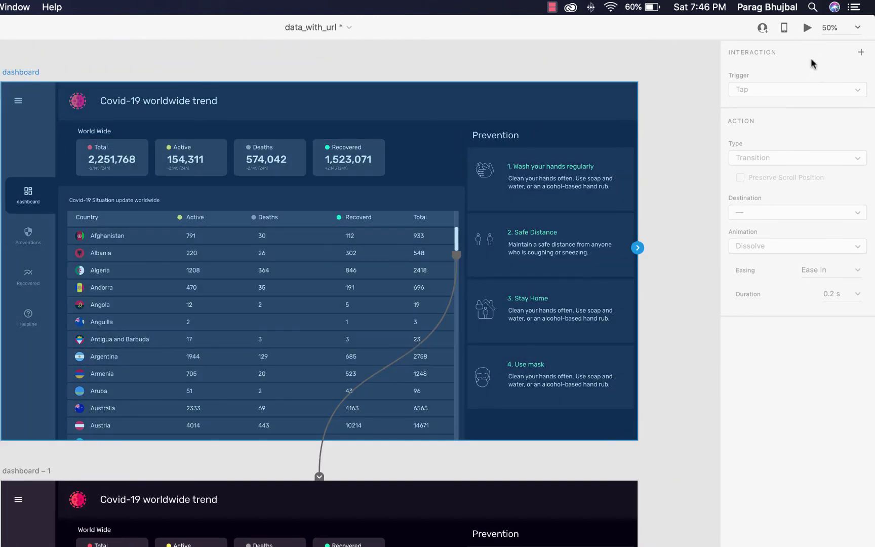
key("super+Return")
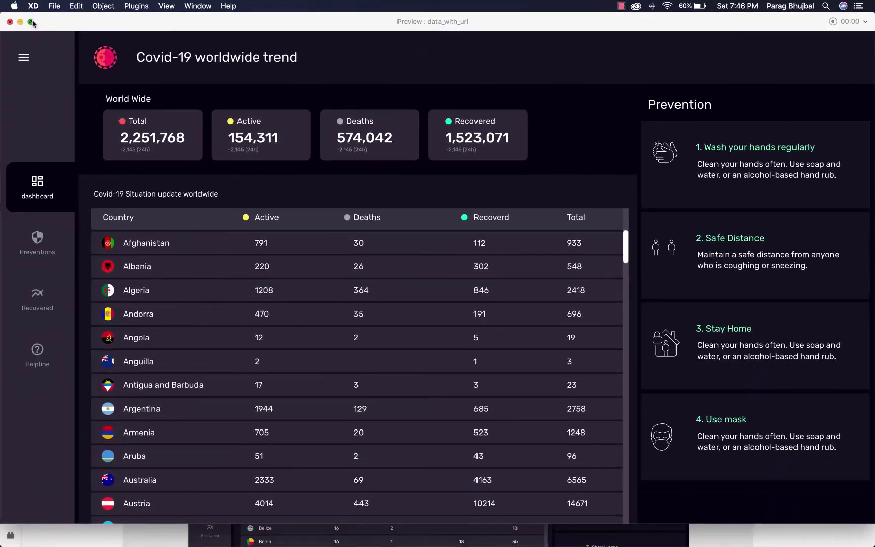
left_click(32, 22)
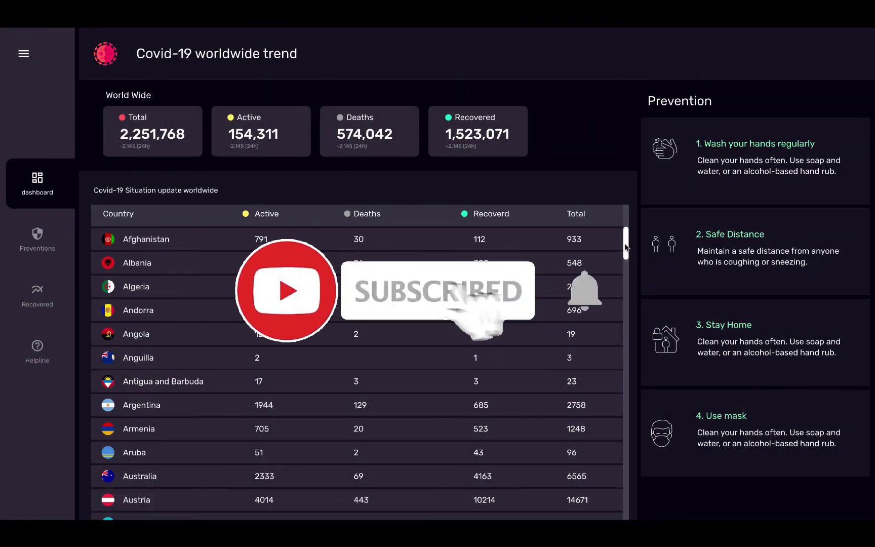